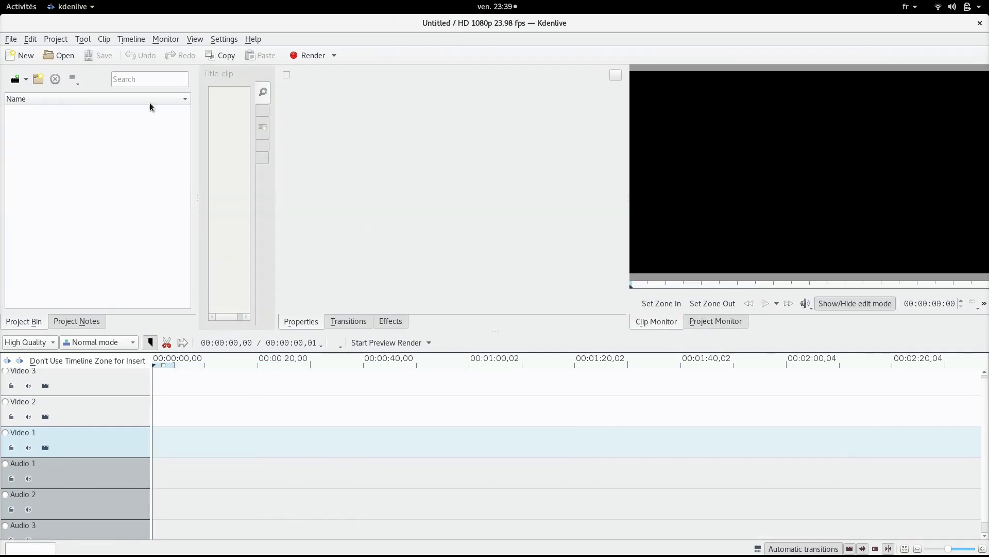
Step: Create a grey 5-second colour clip and place it at the start of Video 1
click(62, 40)
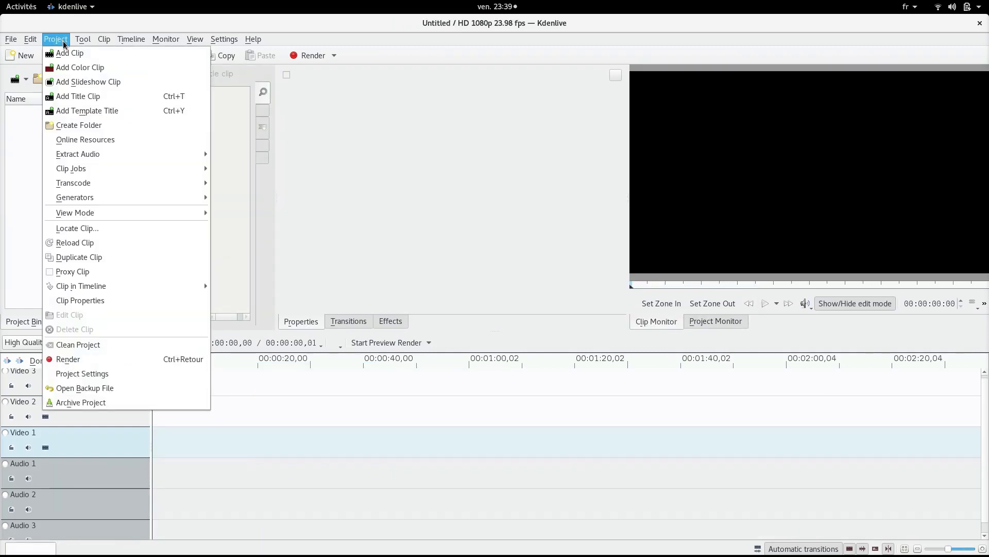
click(73, 69)
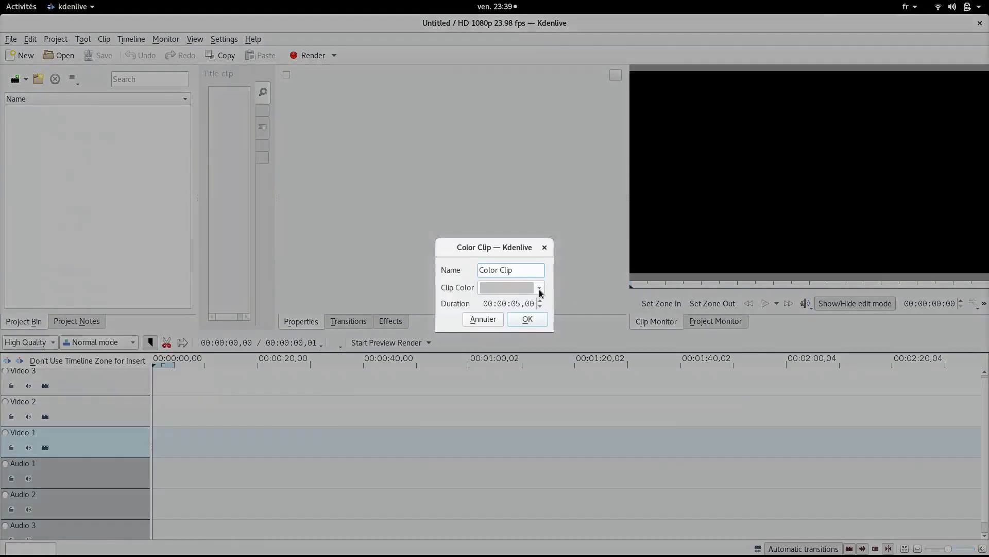
click(530, 320)
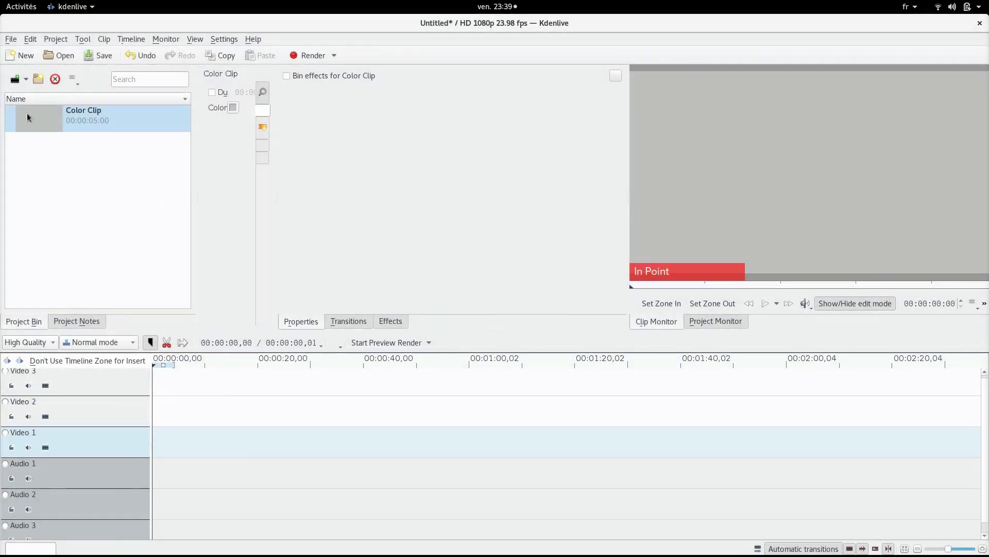
drag(28, 117, 251, 441)
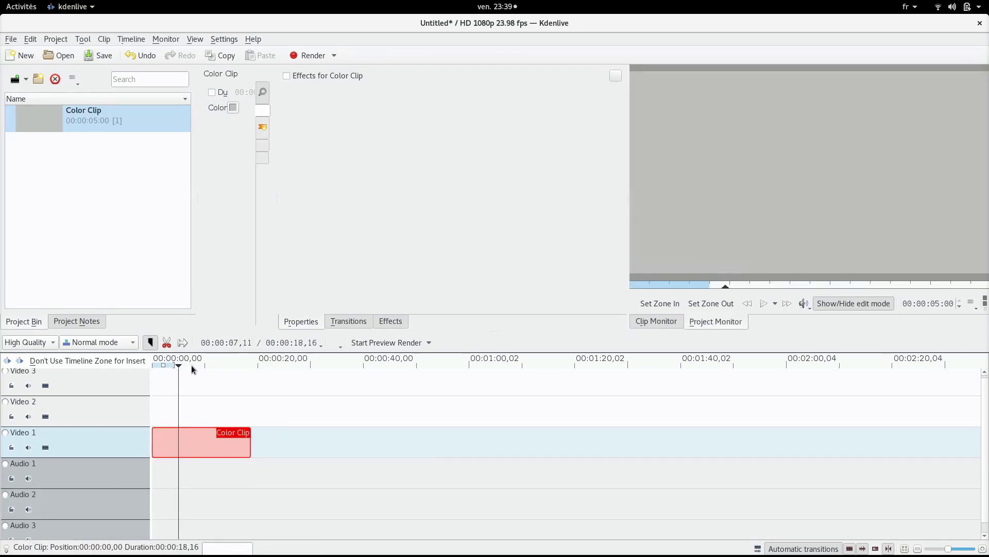
Step: Park the playhead near 7 seconds and start a new title clip
click(192, 367)
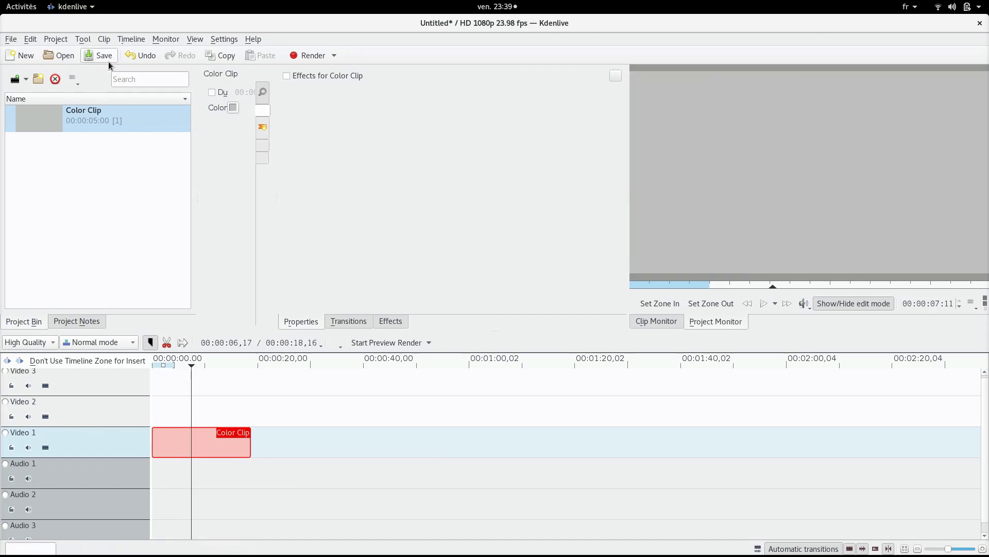
click(58, 41)
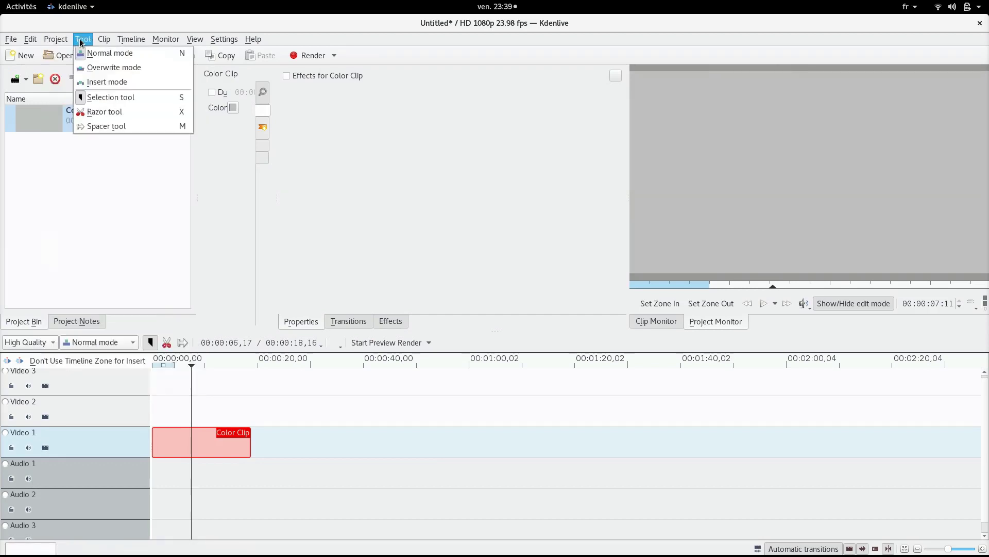
click(97, 101)
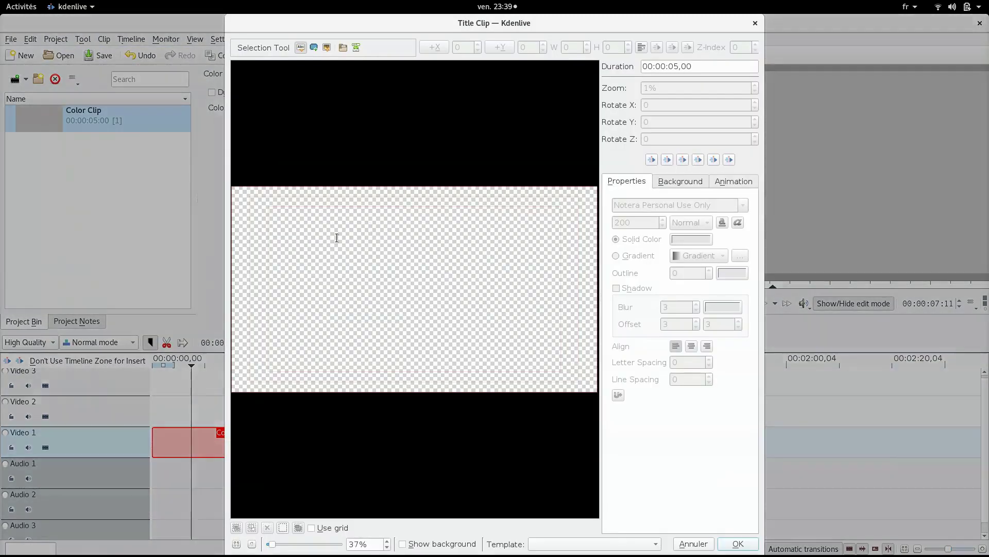
Step: Add the YOUR TEXT HERE text and set its font to Lovelo Black at size 200
click(328, 241)
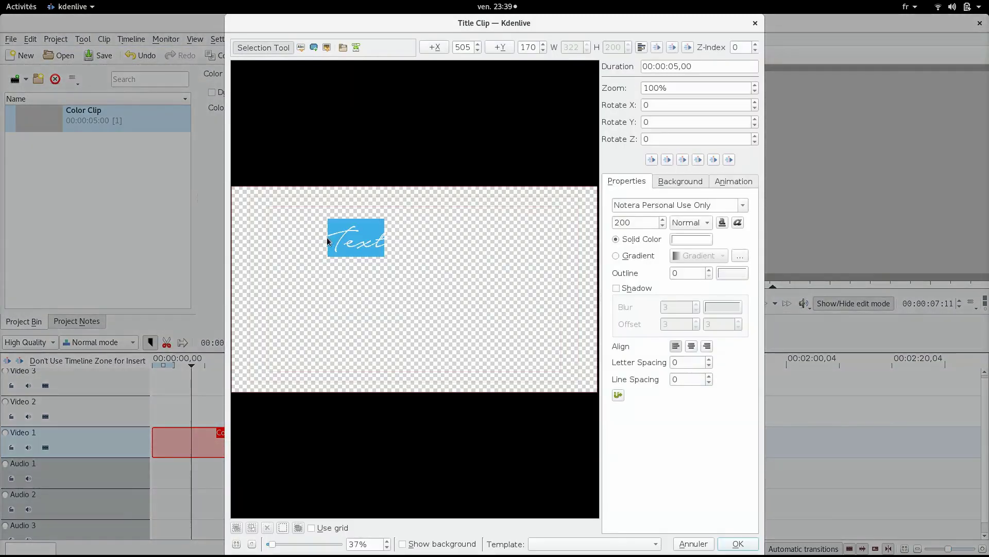
text(T)
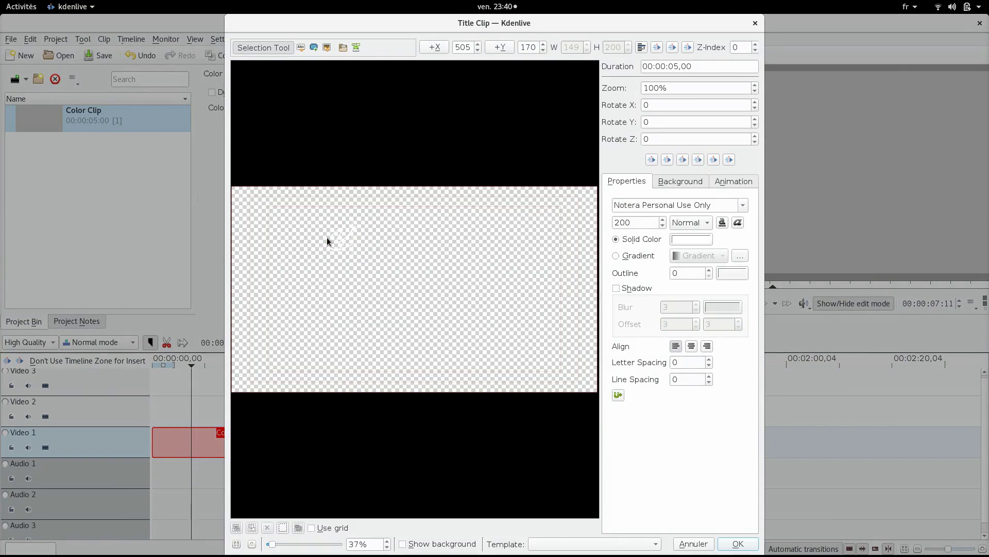
text(itre textes)
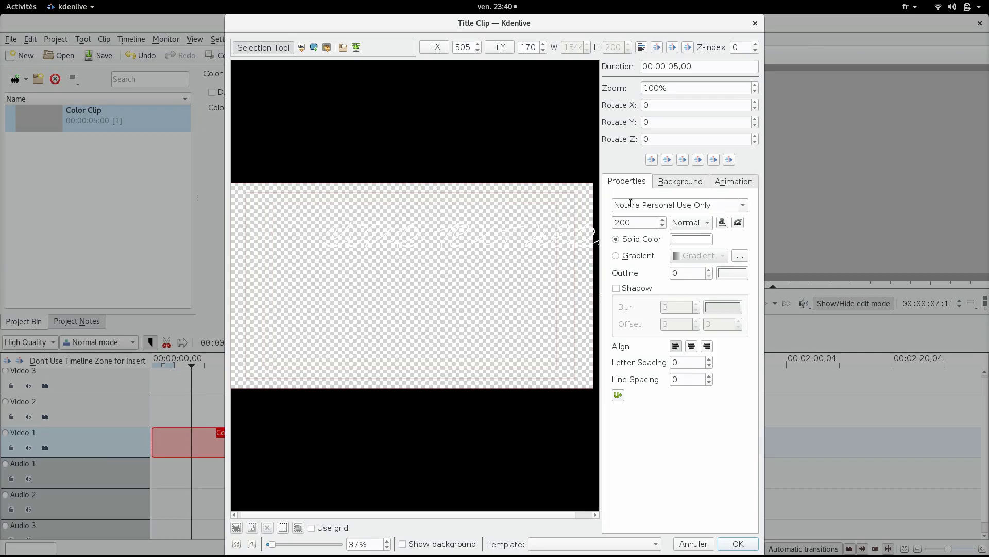
double_click(640, 210)
triple_click(640, 210)
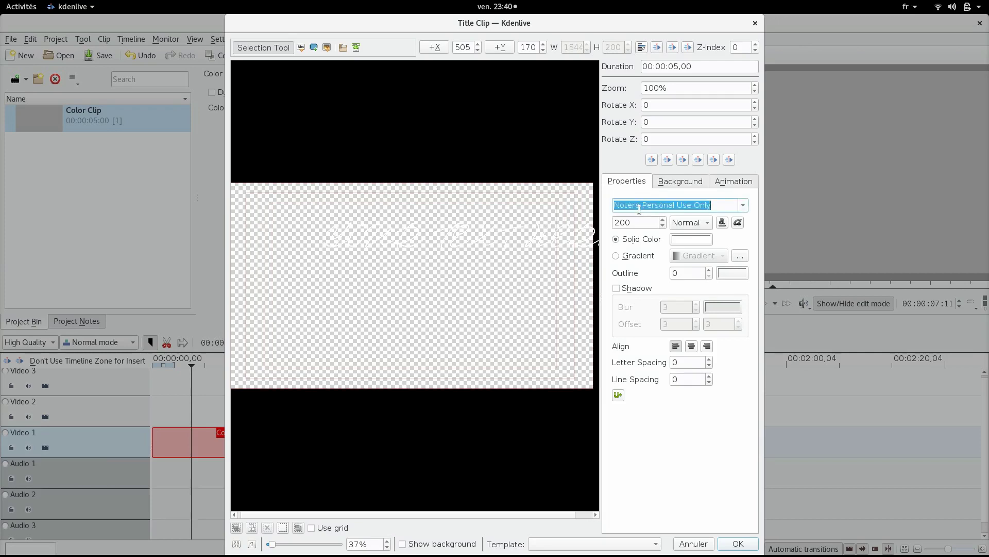
text(Lovelo)
key(Return)
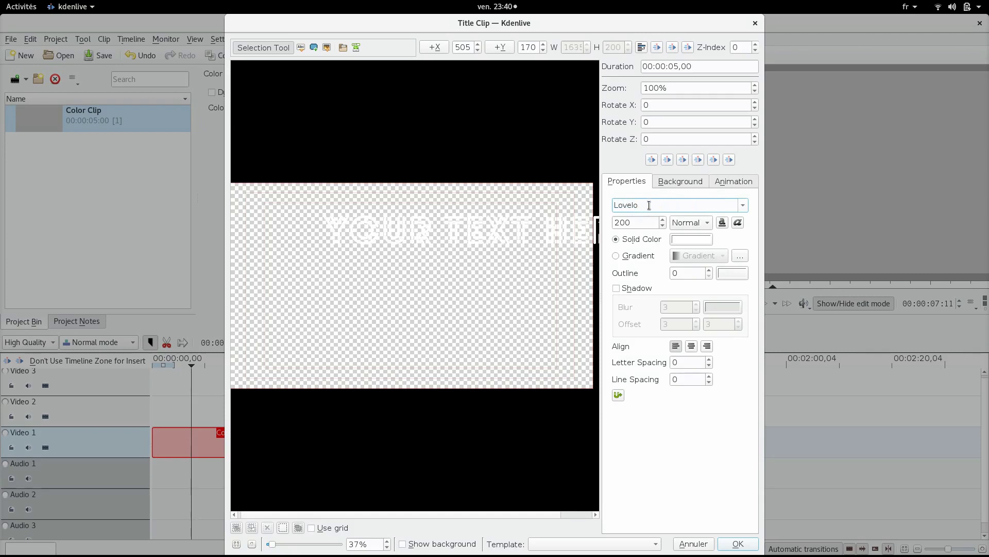
scroll(650, 205, down, 1)
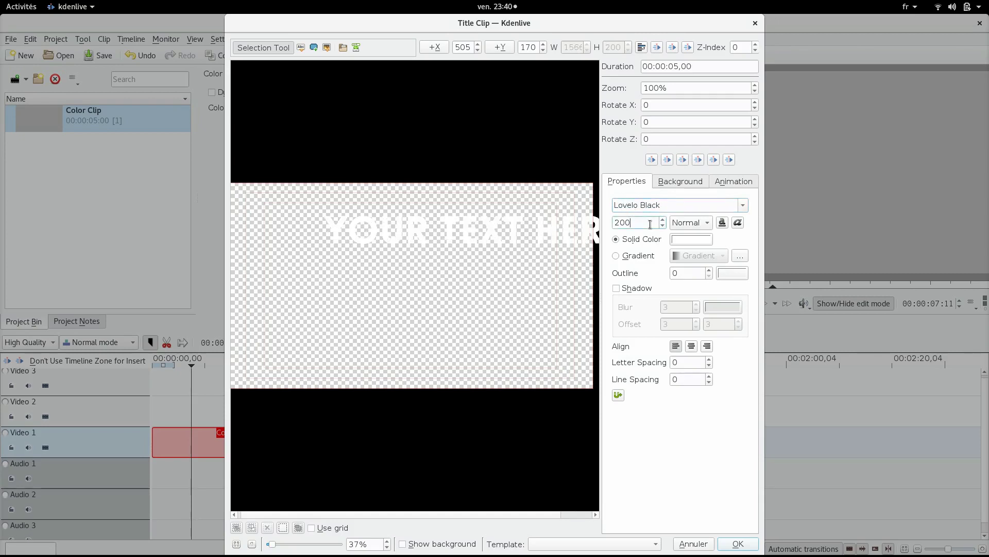
double_click(650, 224)
Step: Colour the text black, centre it horizontally and vertically, and save the title clip
click(687, 242)
click(393, 242)
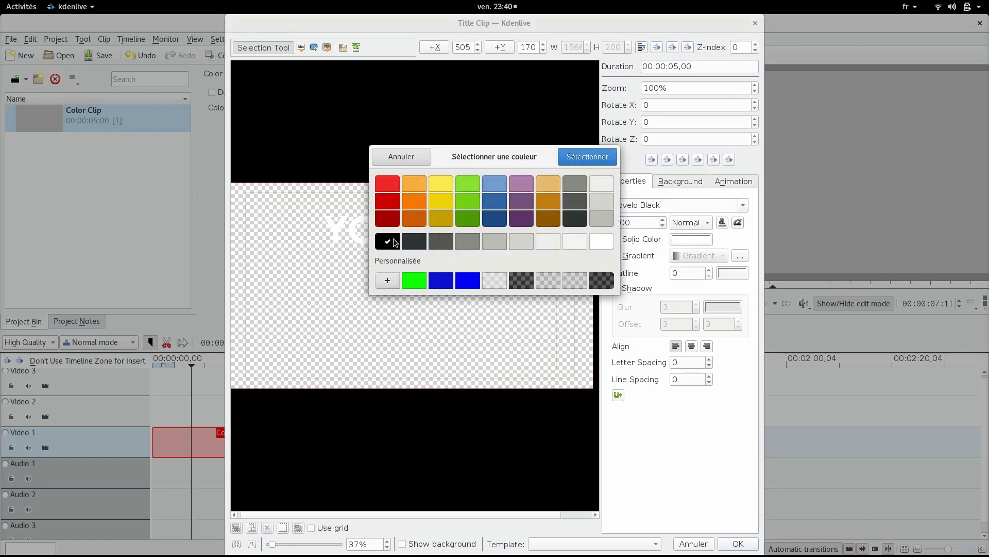
click(588, 157)
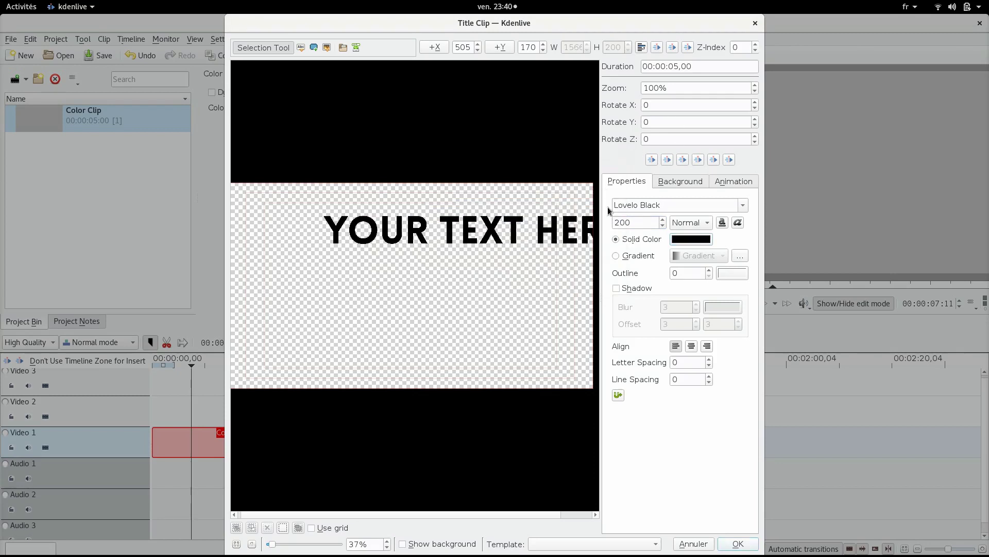
click(666, 160)
click(715, 160)
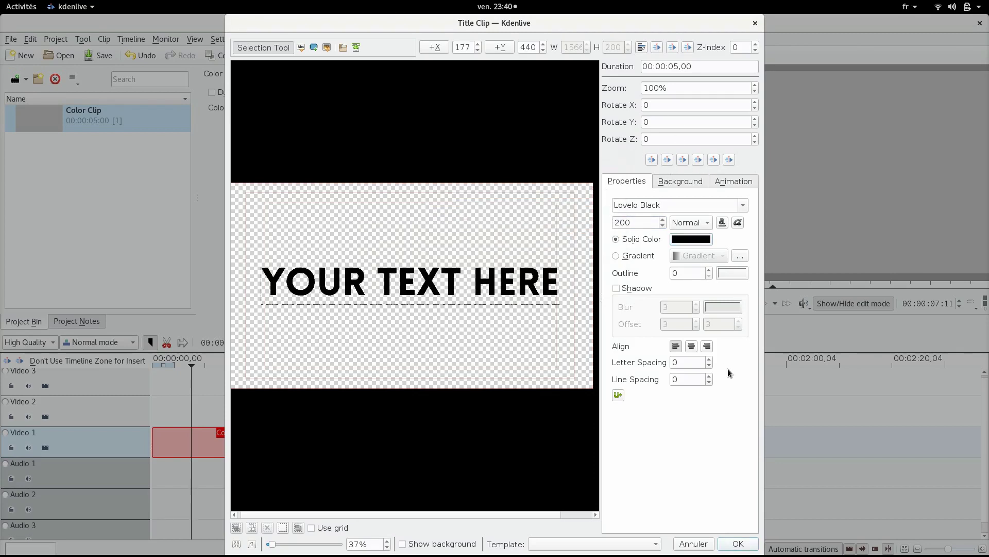
click(738, 544)
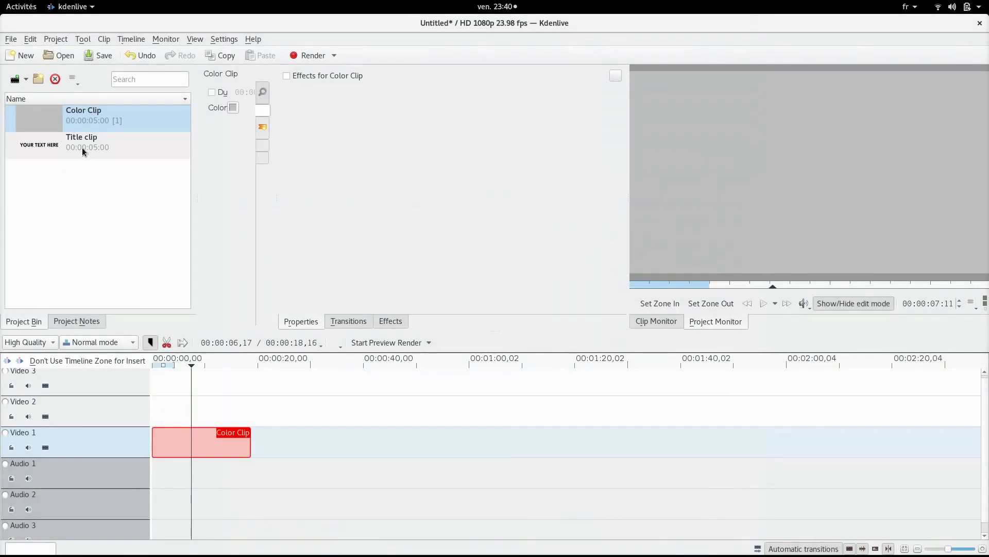
Step: Place the YOUR TEXT HERE title at the start of Video 2 and begin a new blank title
click(83, 151)
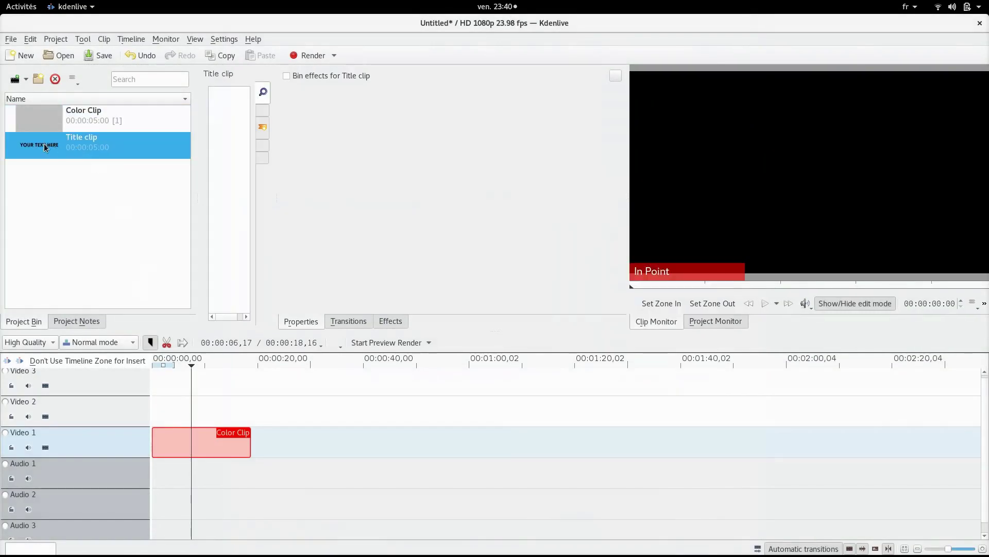
drag(38, 146, 253, 412)
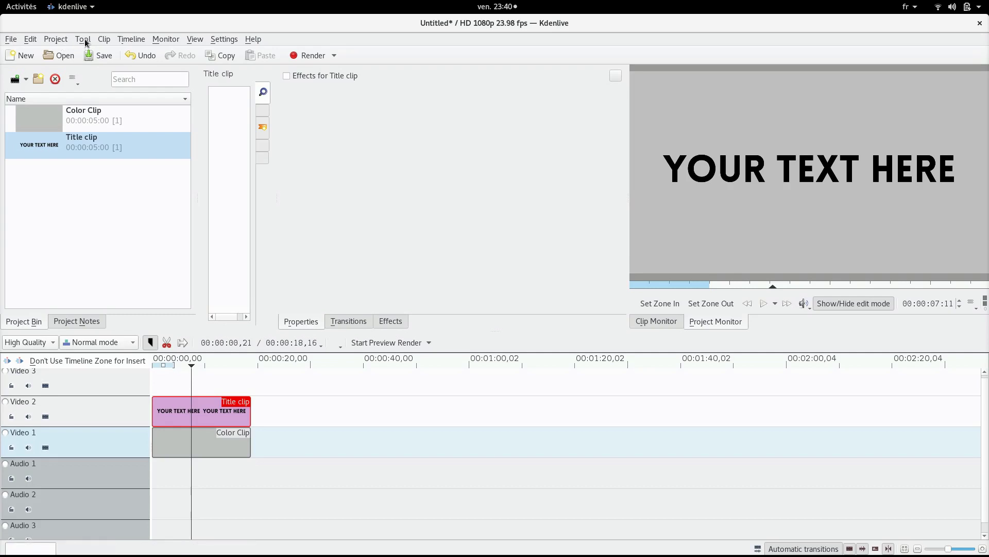
click(60, 40)
click(77, 96)
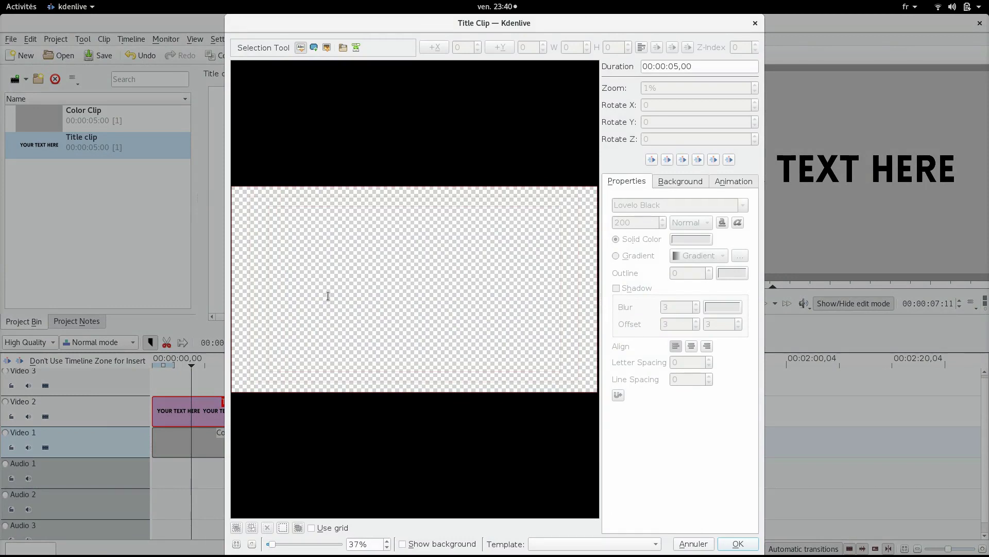
Step: Draw a tall black bar tilted 11 degrees, reposition and shorten it, and save the title
click(328, 296)
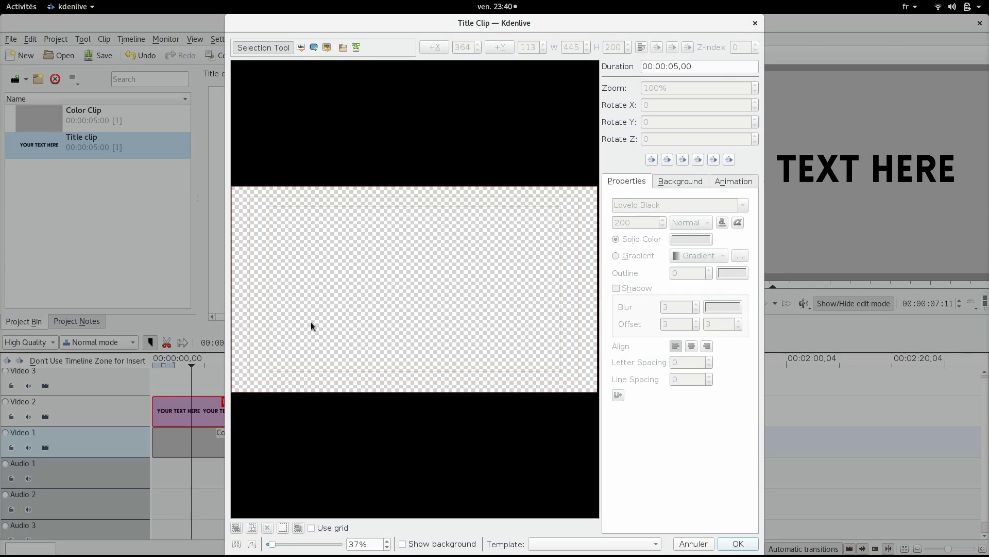
key(alt+r)
drag(306, 221, 317, 369)
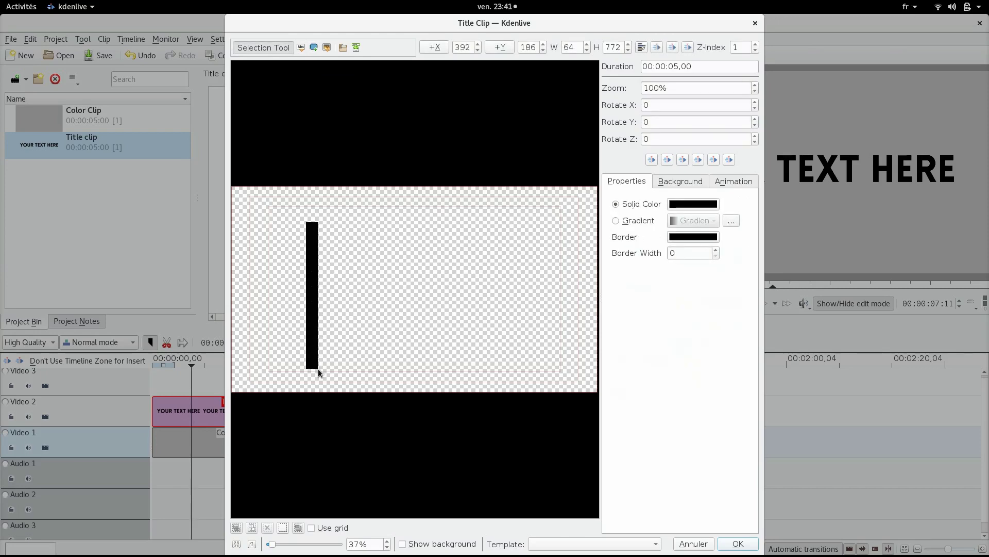
scroll(658, 139, up, 3)
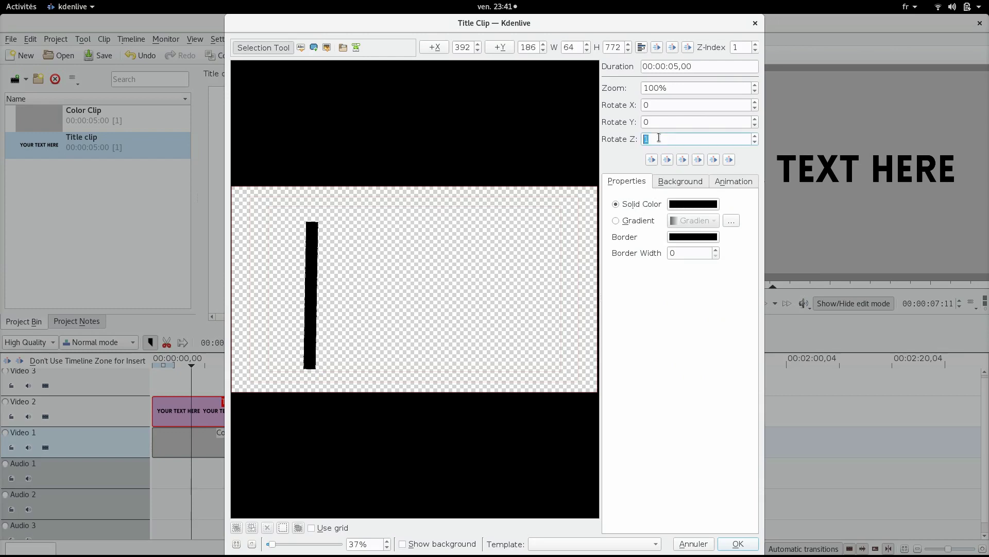
scroll(658, 139, up, 8)
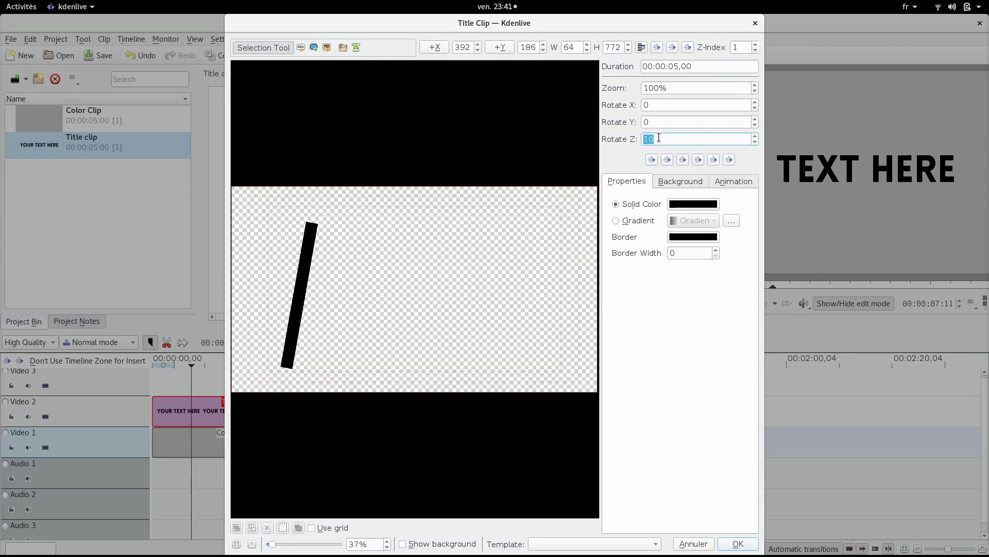
click(465, 245)
drag(298, 276, 304, 266)
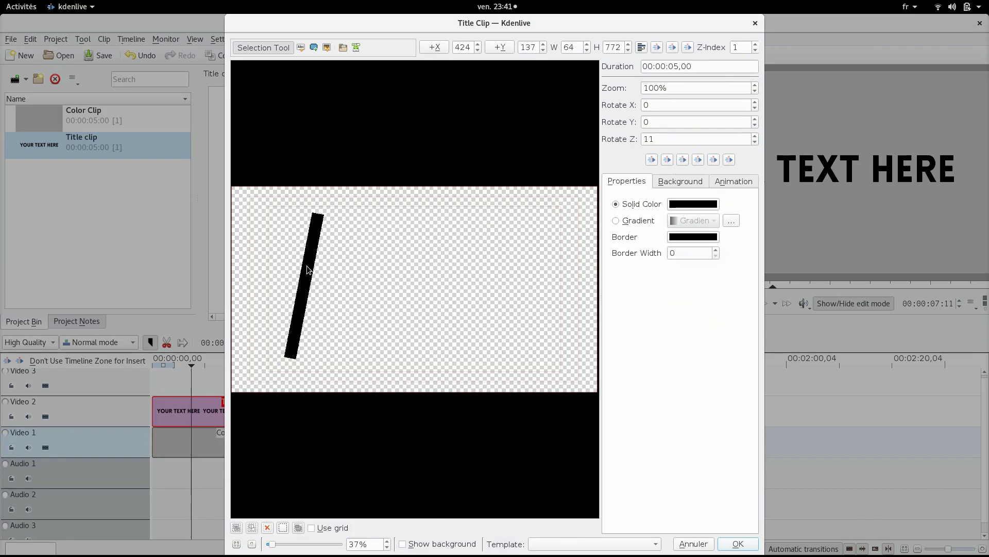
drag(308, 271, 309, 274)
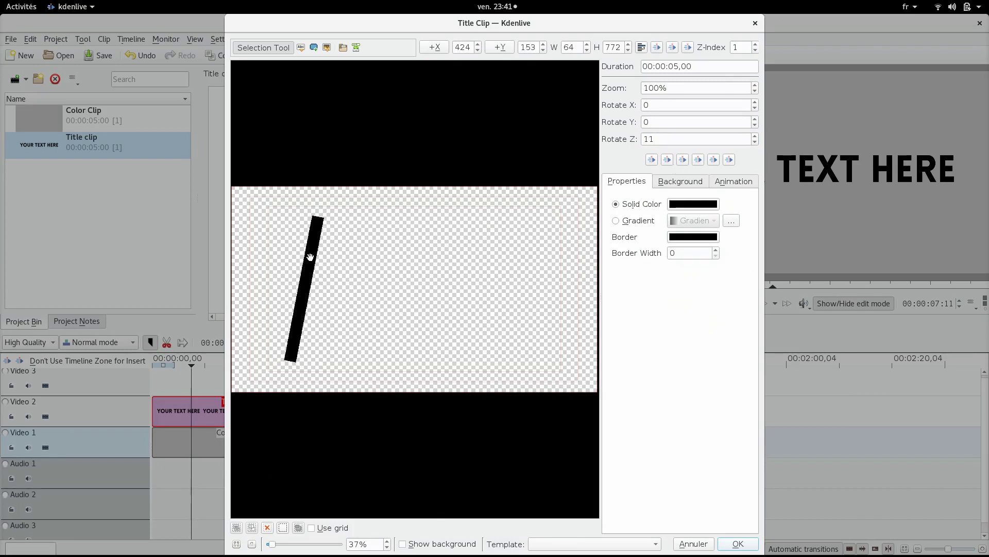
drag(317, 221, 313, 255)
click(737, 544)
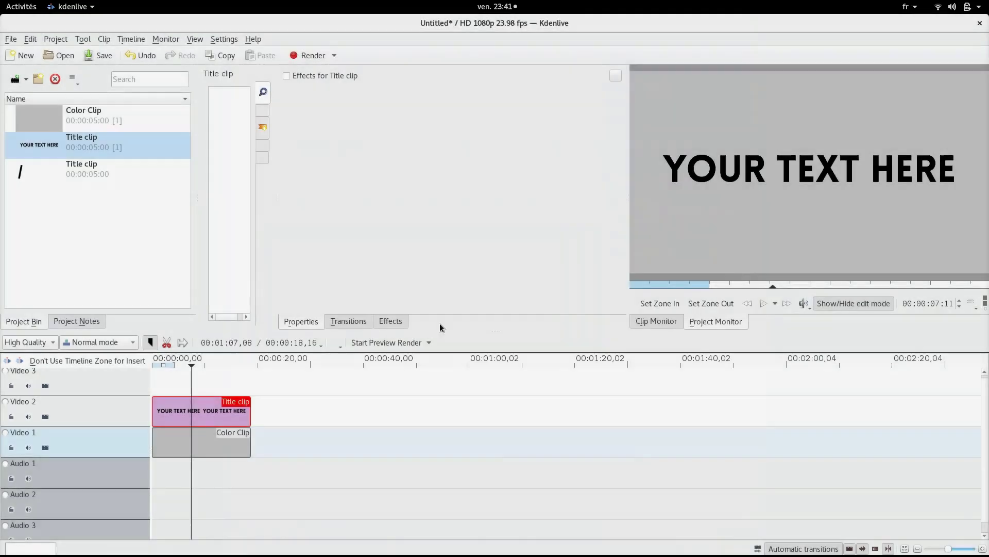
Step: Put the bar title at the start of Video 3 and narrow its bar to width 54
mouse_move(37, 174)
drag(84, 173, 251, 381)
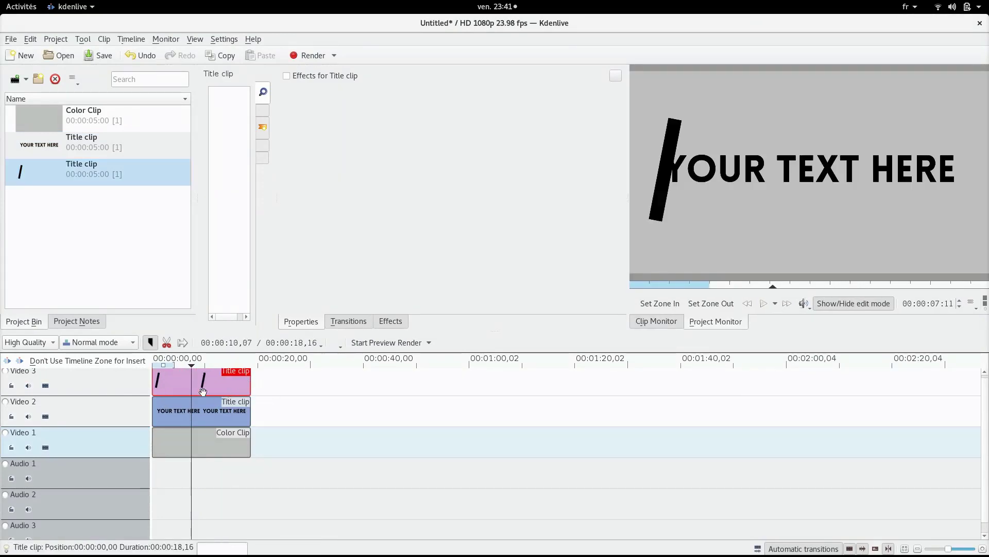
right_click(36, 178)
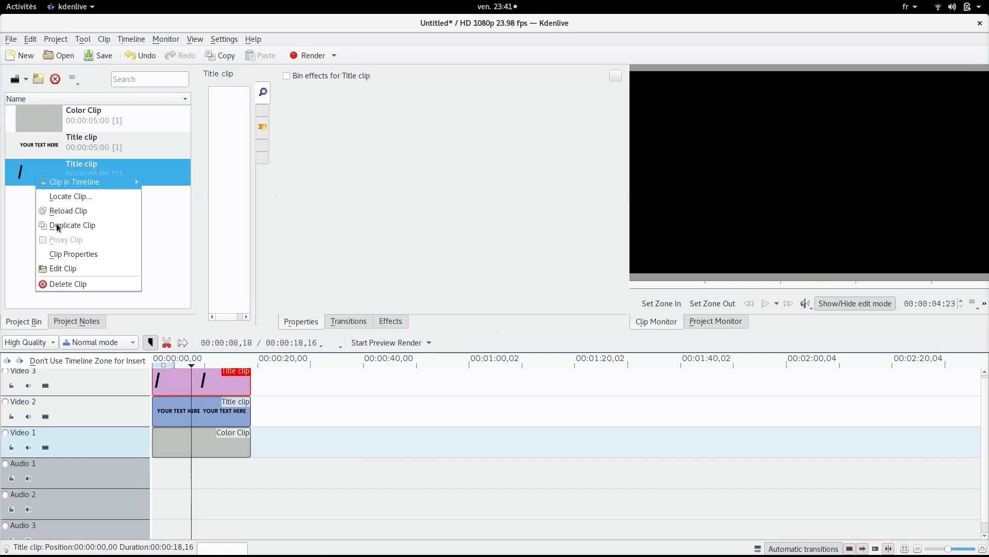
click(72, 268)
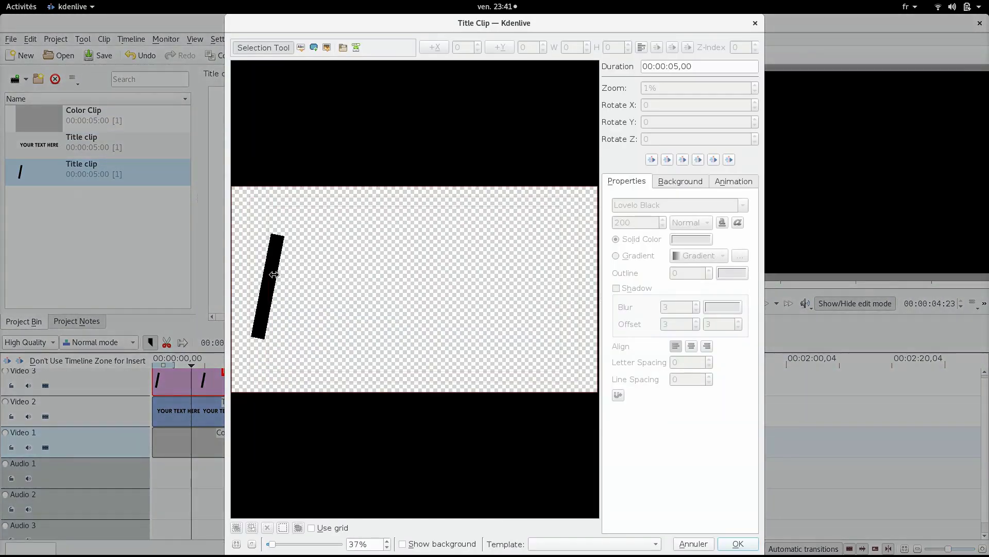
click(274, 275)
drag(274, 275, 266, 283)
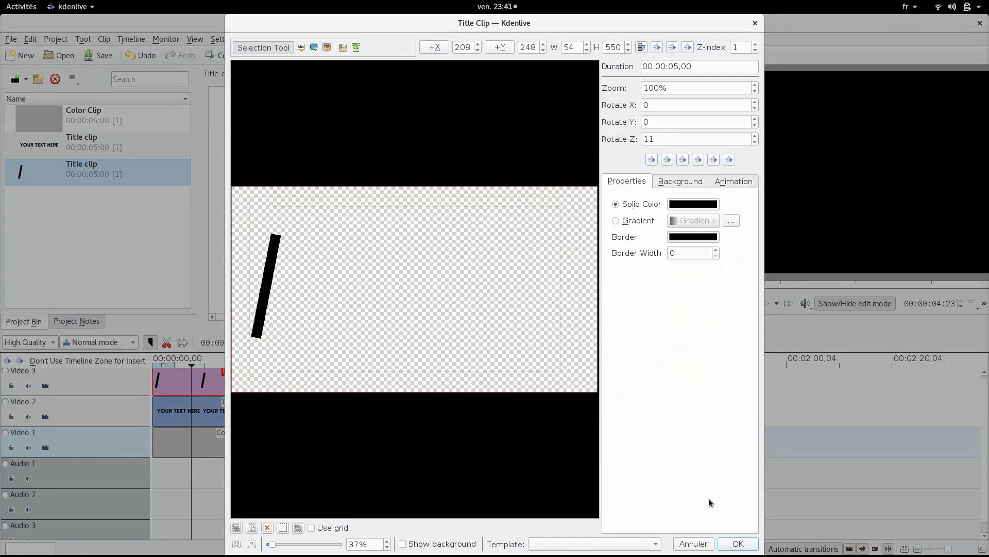
click(731, 542)
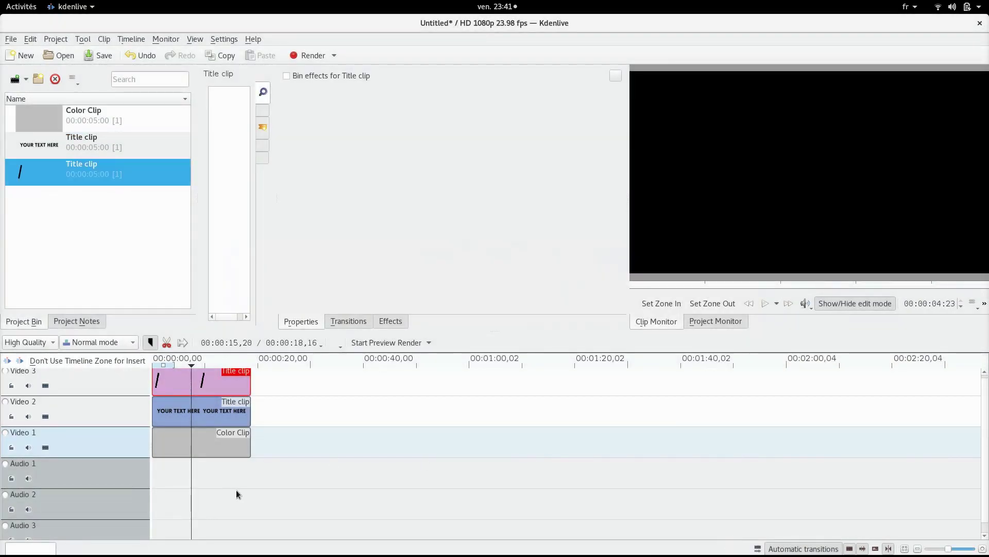
click(237, 491)
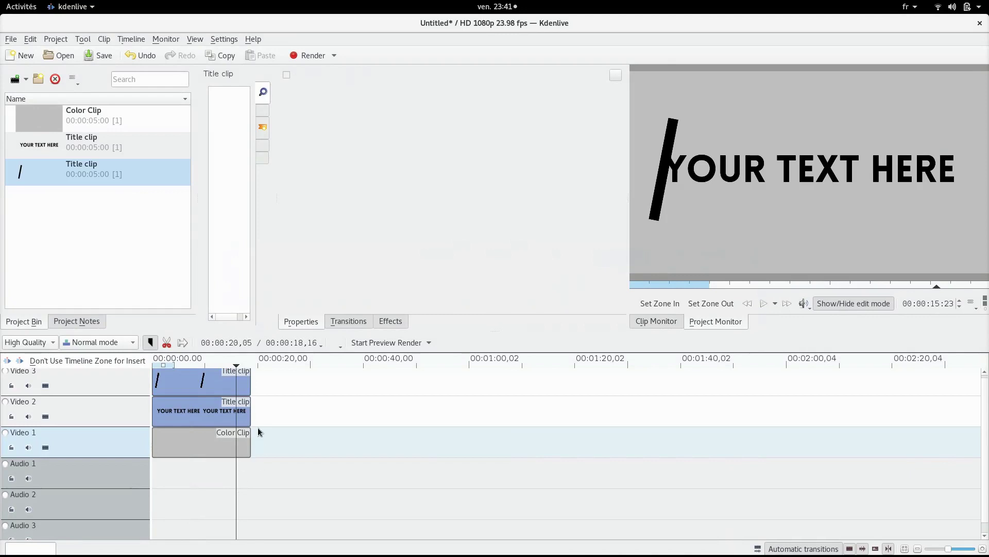
Step: Search the effects list for Transform and drop it on the Video 2 YOUR TEXT HERE clip
click(215, 418)
click(403, 320)
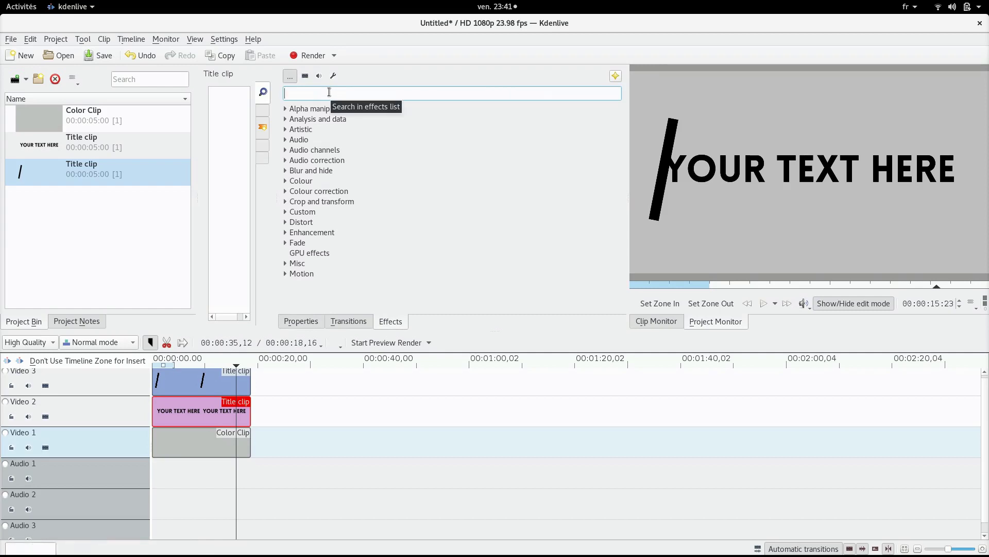
text(tra)
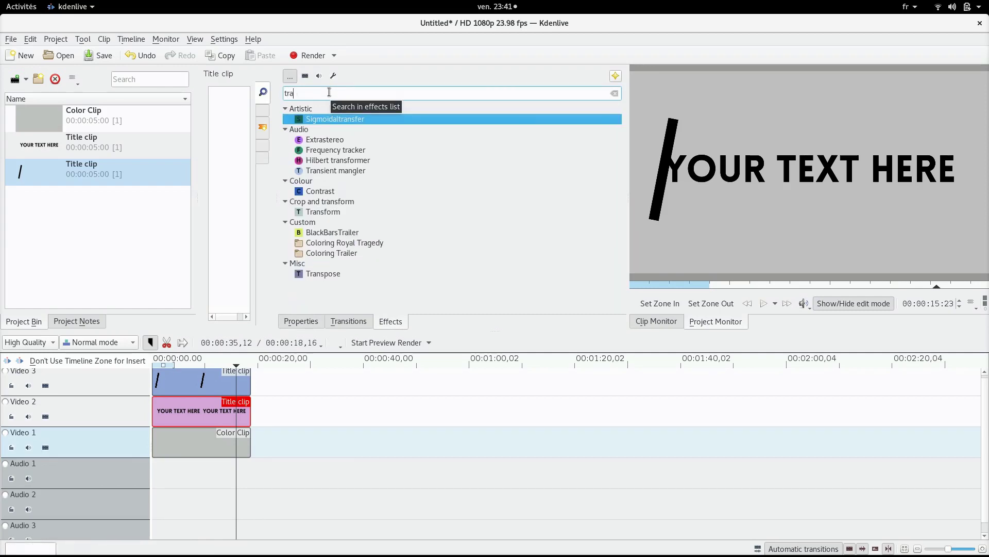
text( sf)
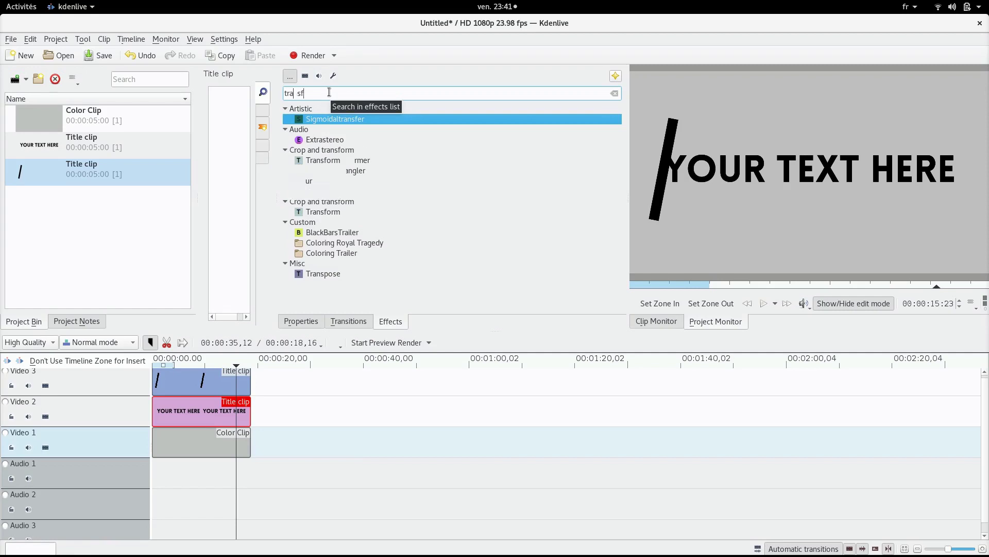
drag(333, 161, 228, 407)
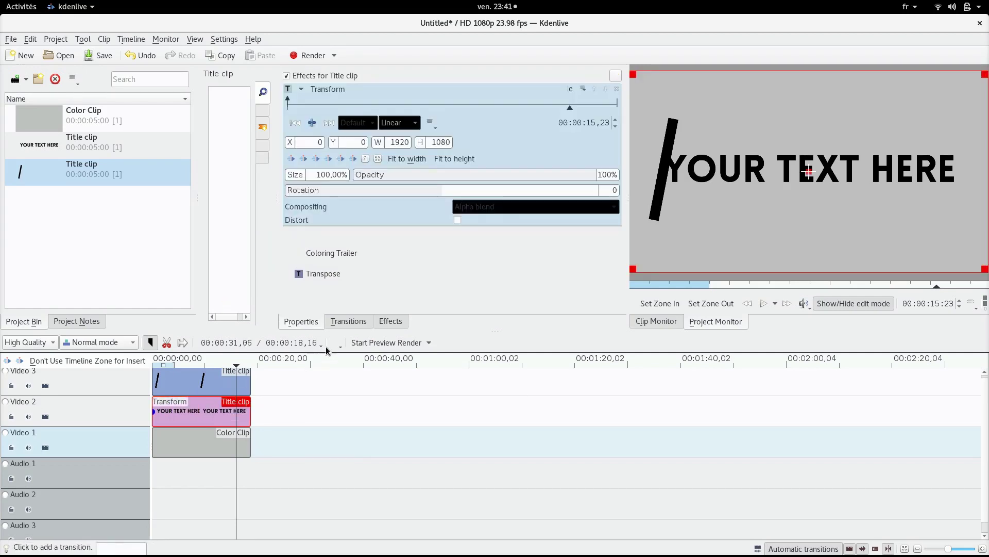
key(Home)
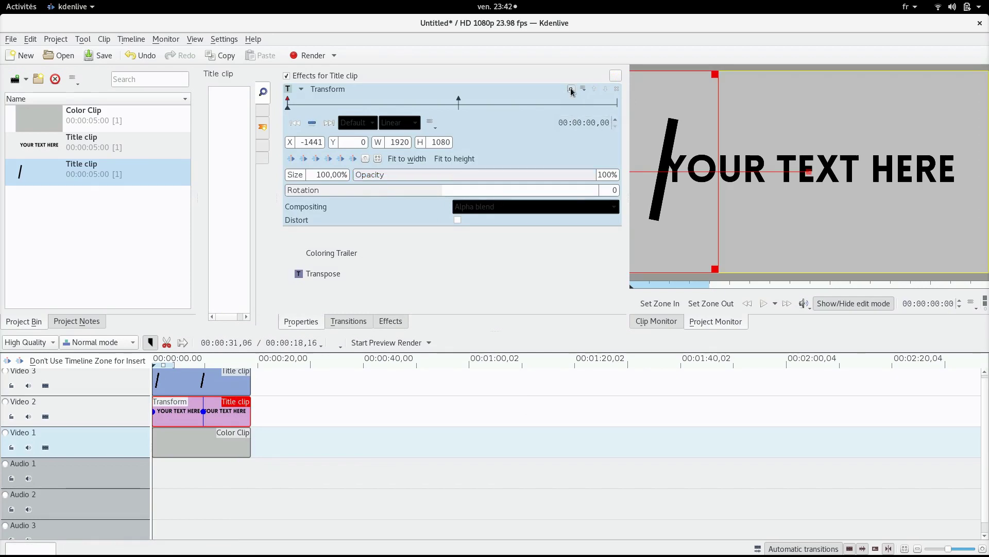
key(ctrl+z)
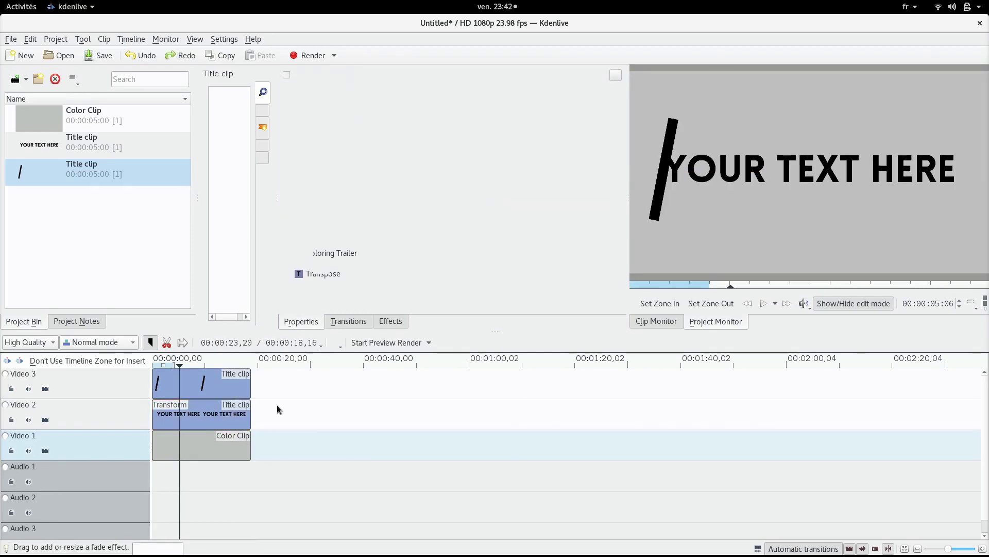
click(229, 410)
click(612, 100)
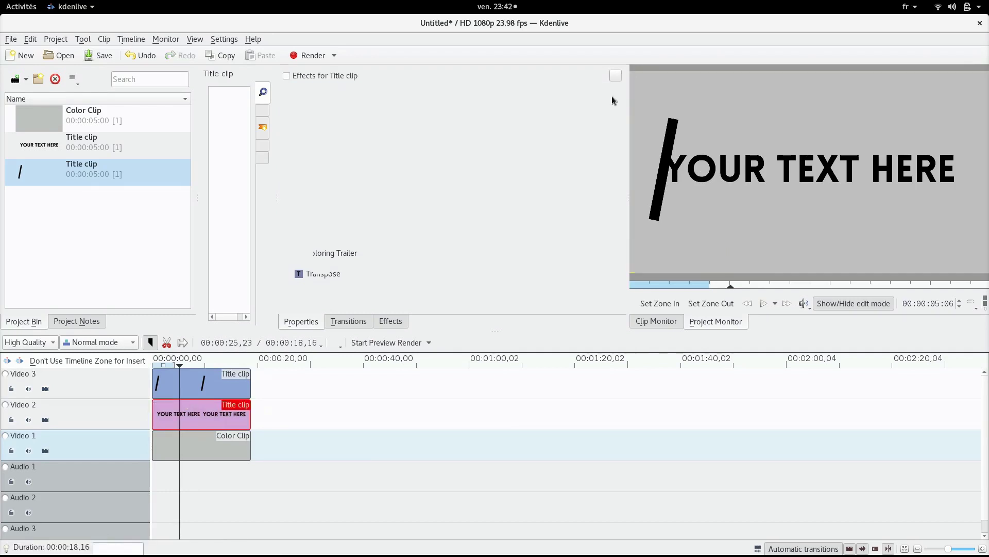
click(376, 321)
drag(323, 163, 210, 417)
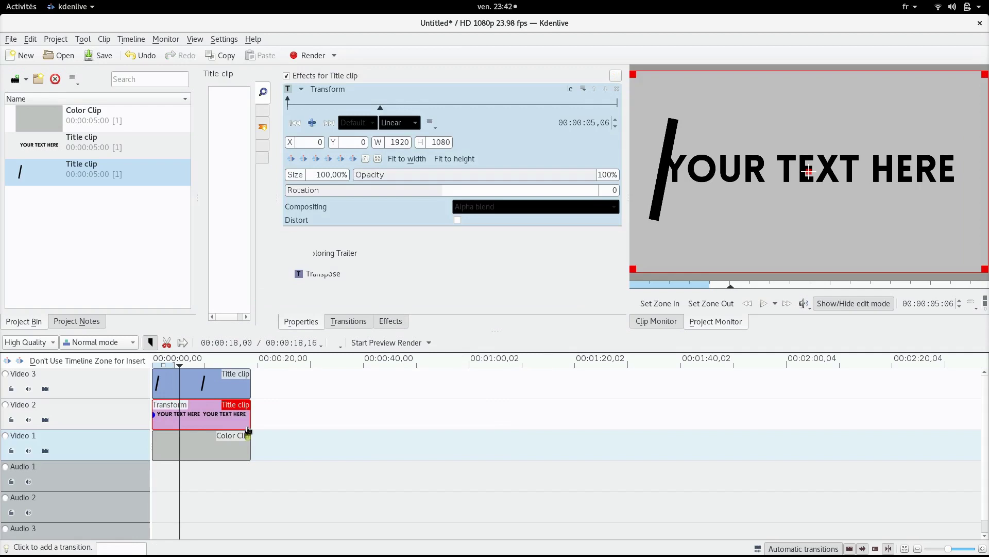
Step: Add full-length Composite and transform transitions for Video 2 over Video 1 and Video 3 over Video 2
click(247, 435)
scroll(247, 433, up, 1)
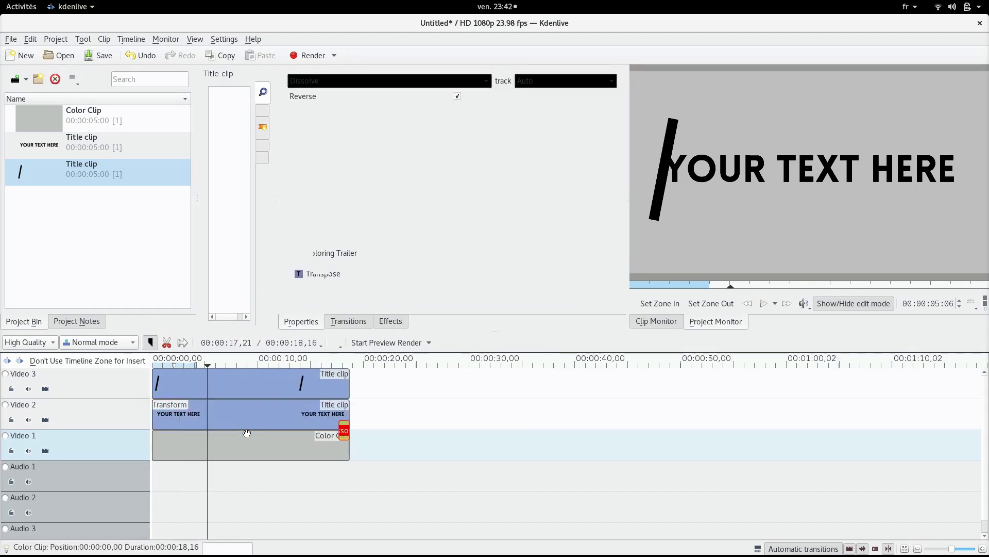
scroll(247, 433, up, 1)
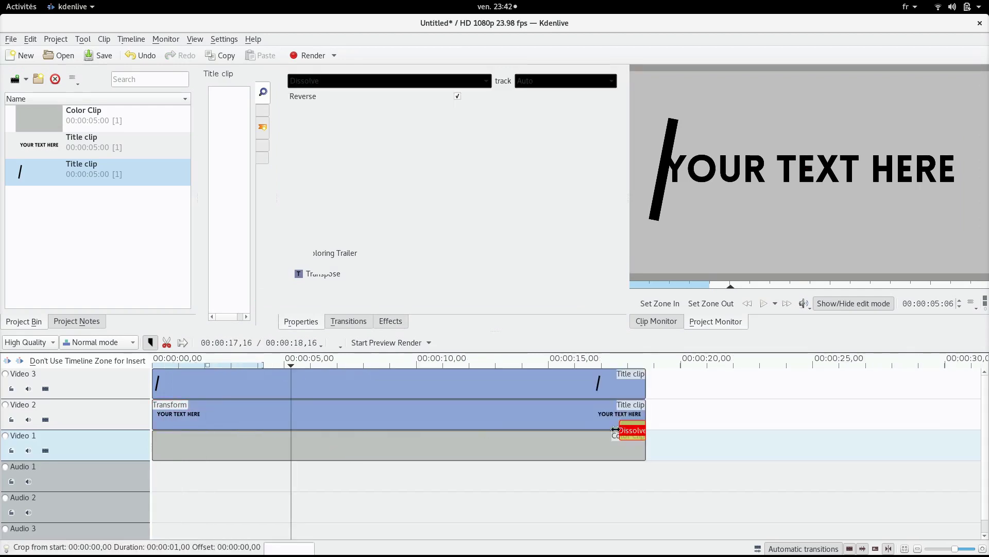
scroll(616, 429, down, 2)
drag(340, 430, 155, 414)
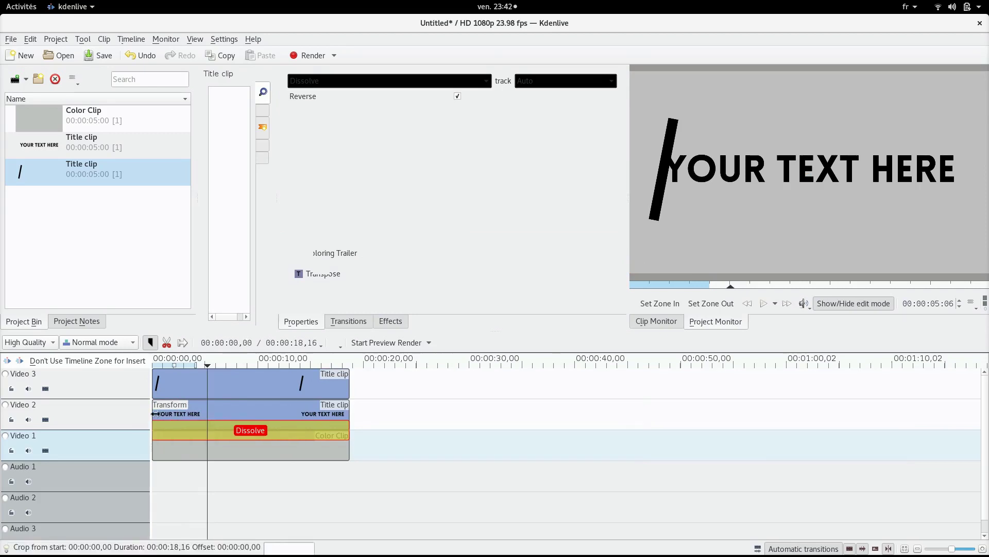
click(357, 84)
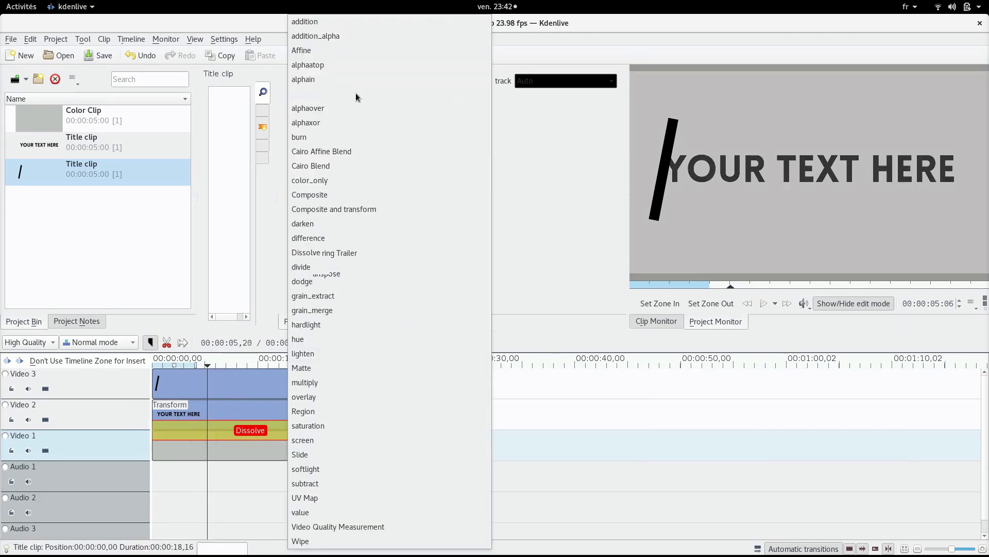
click(364, 211)
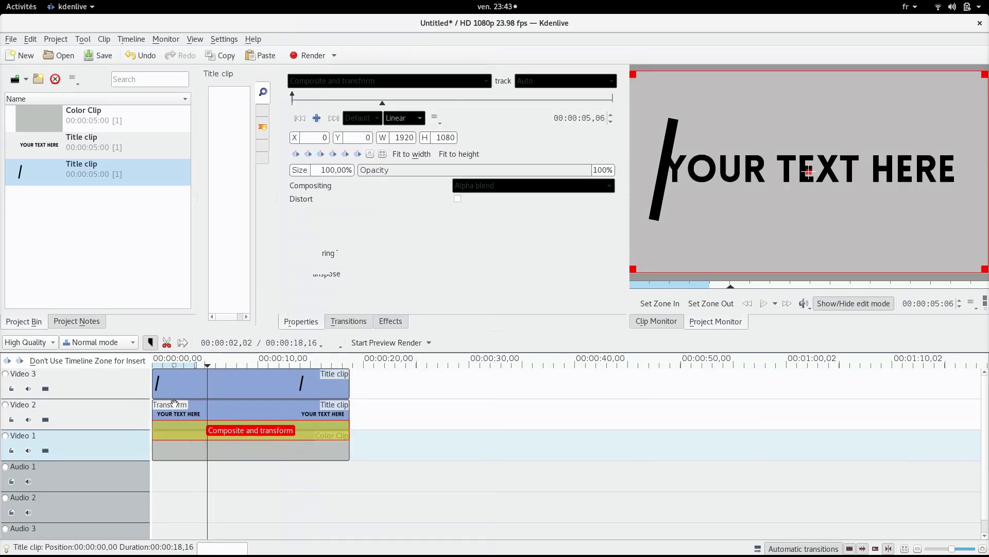
click(175, 403)
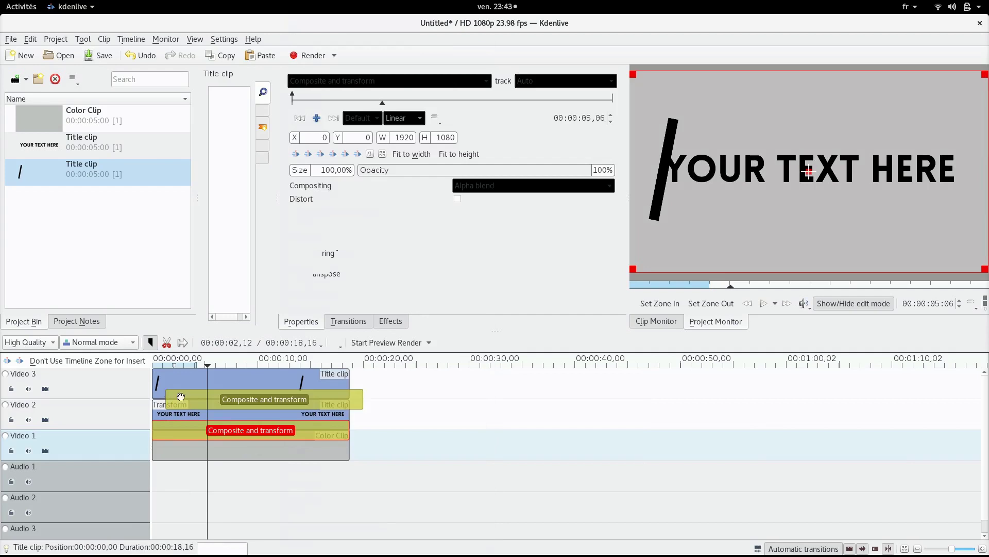
click(242, 413)
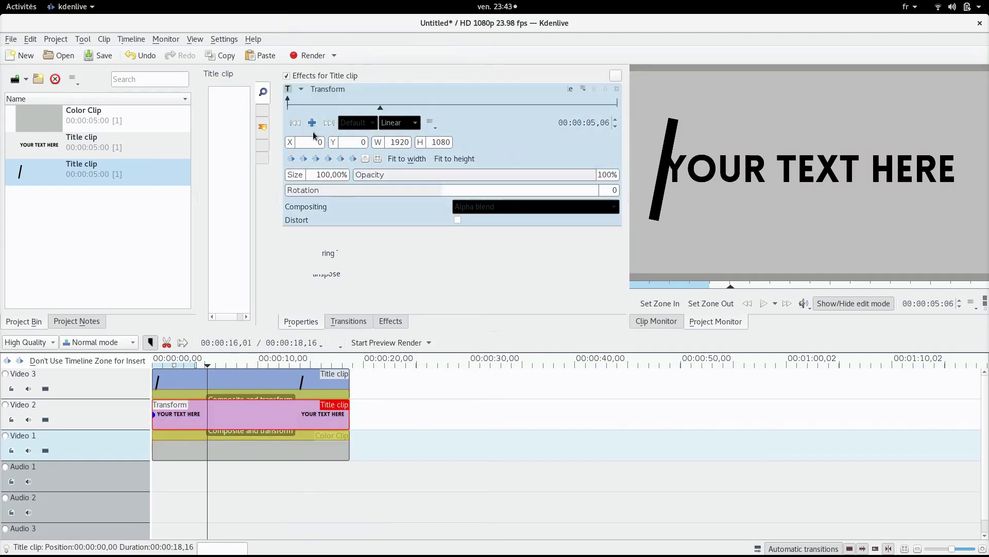
Step: Keyframe the text: off-screen left at start, X 80 near 7 s, held at 11 s, X -1579 at end
click(296, 124)
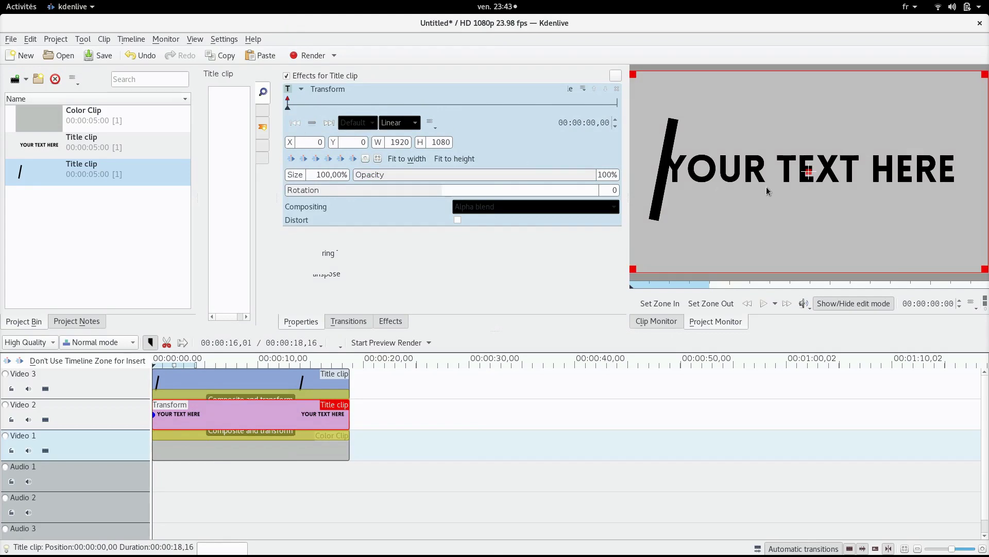
drag(810, 173, 520, 172)
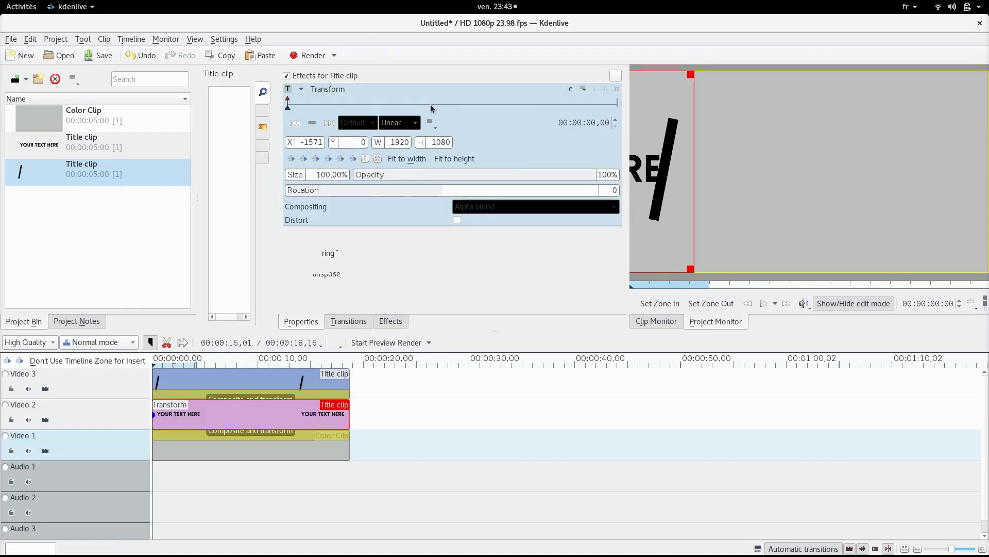
click(413, 103)
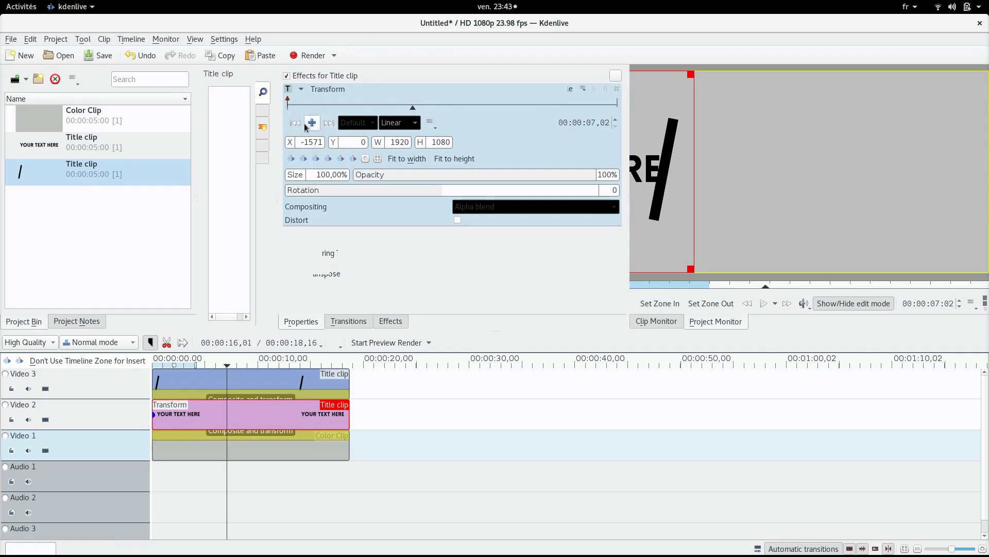
click(316, 158)
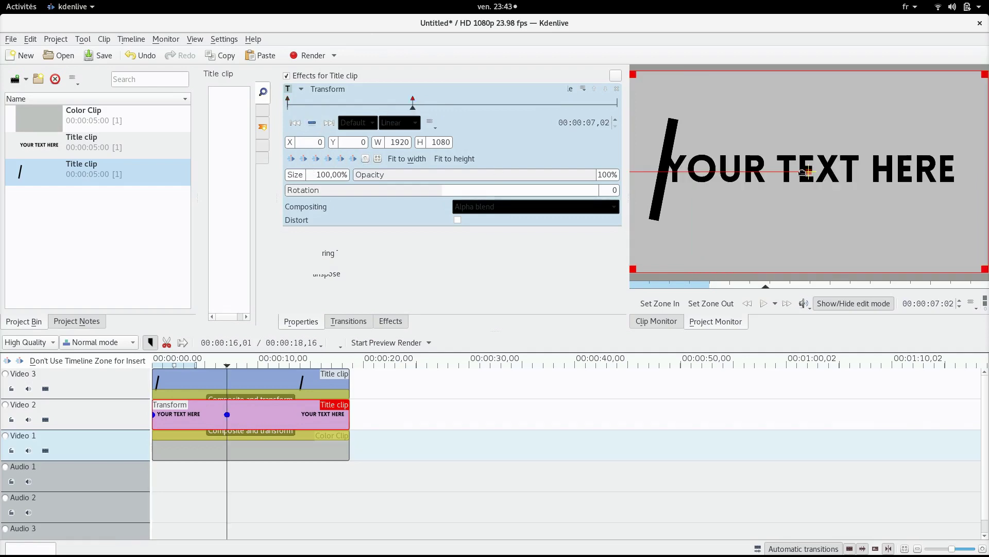
drag(803, 172, 819, 172)
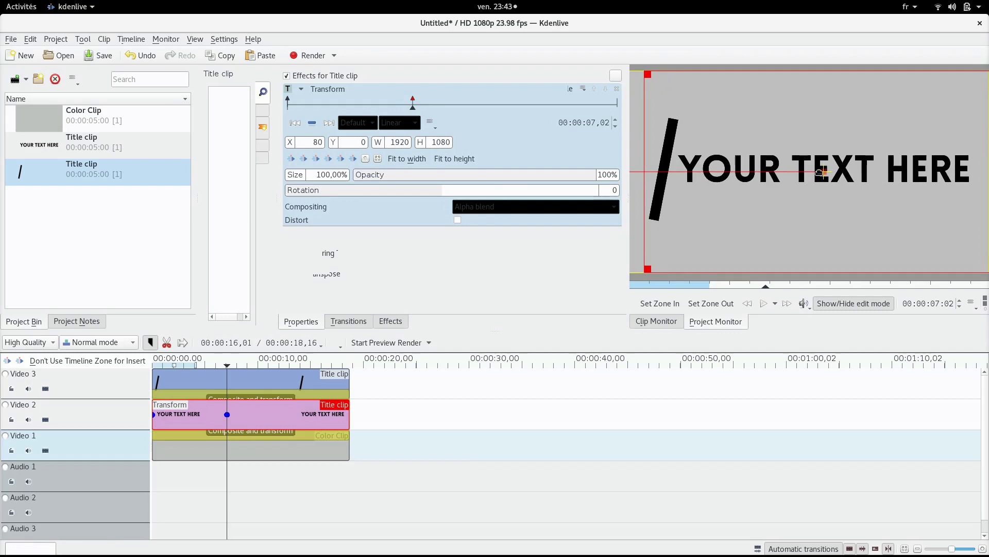
click(482, 111)
click(312, 123)
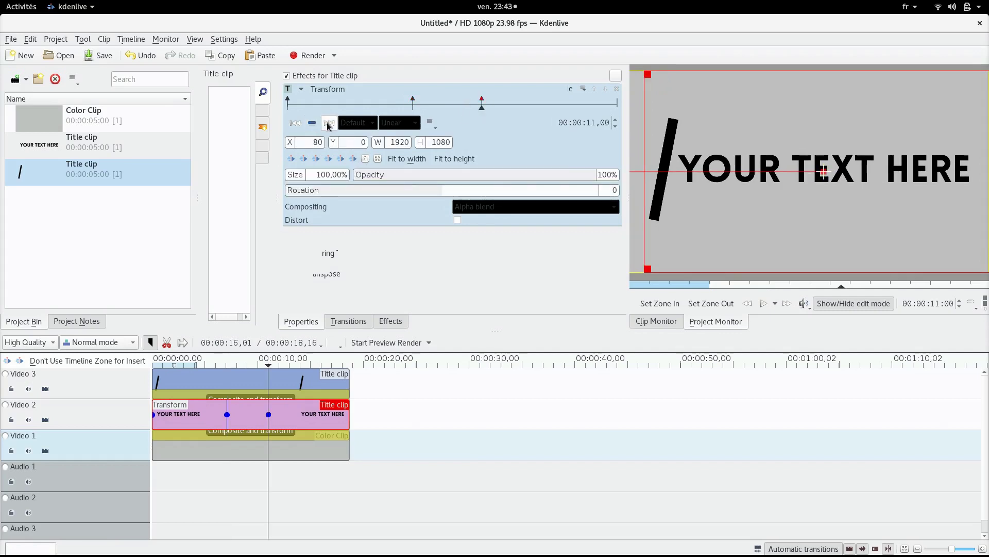
click(329, 122)
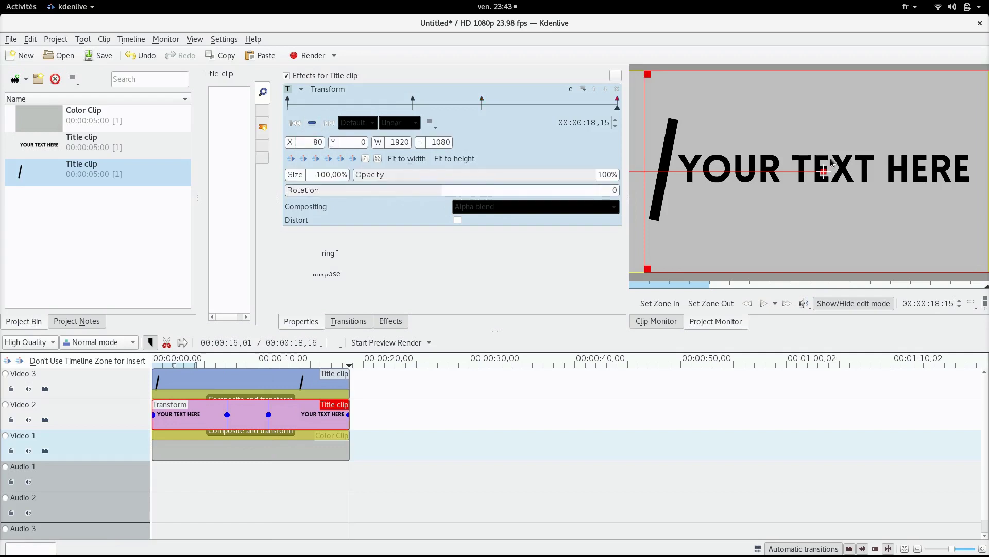
drag(822, 172, 512, 169)
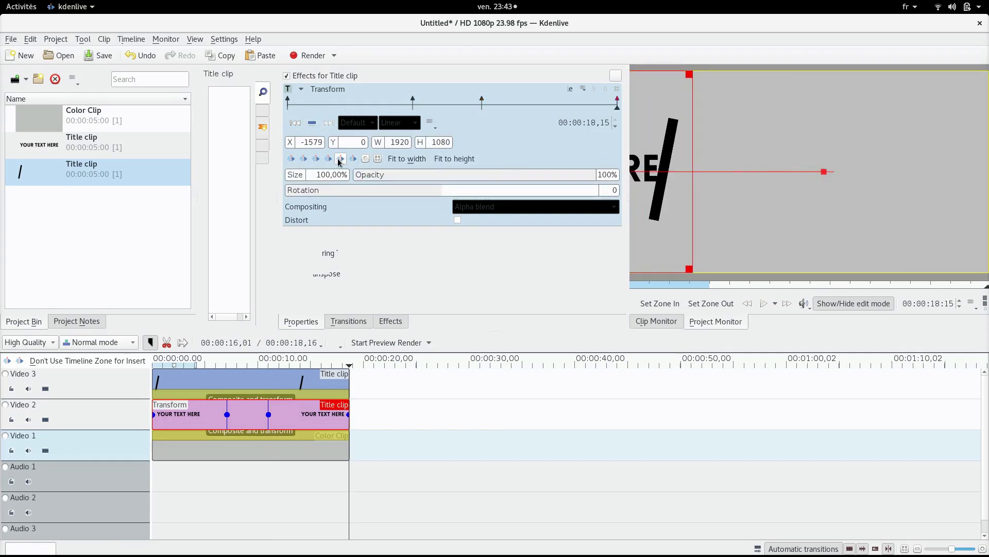
Step: Change each later keyframe's interpolation from Linear to Smooth
click(413, 106)
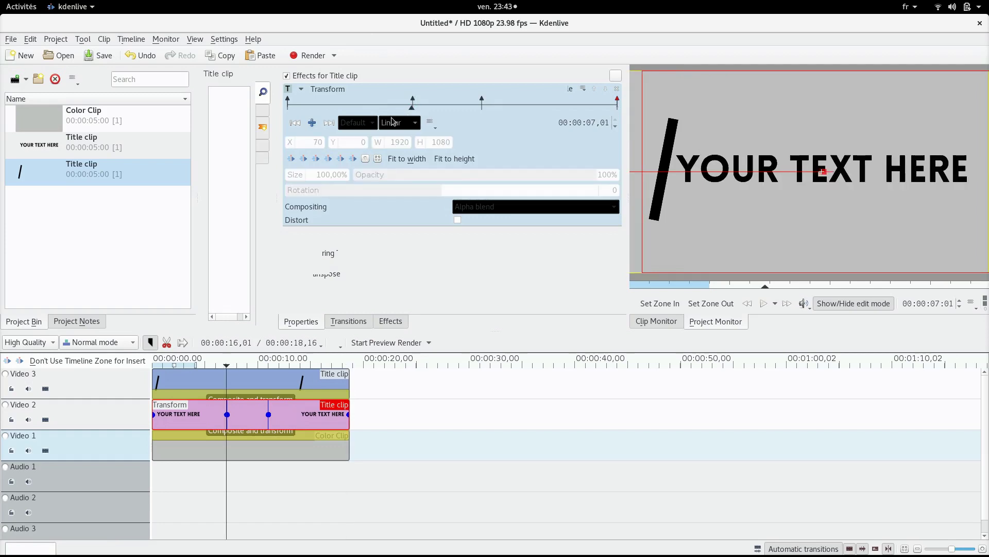
click(329, 123)
click(399, 123)
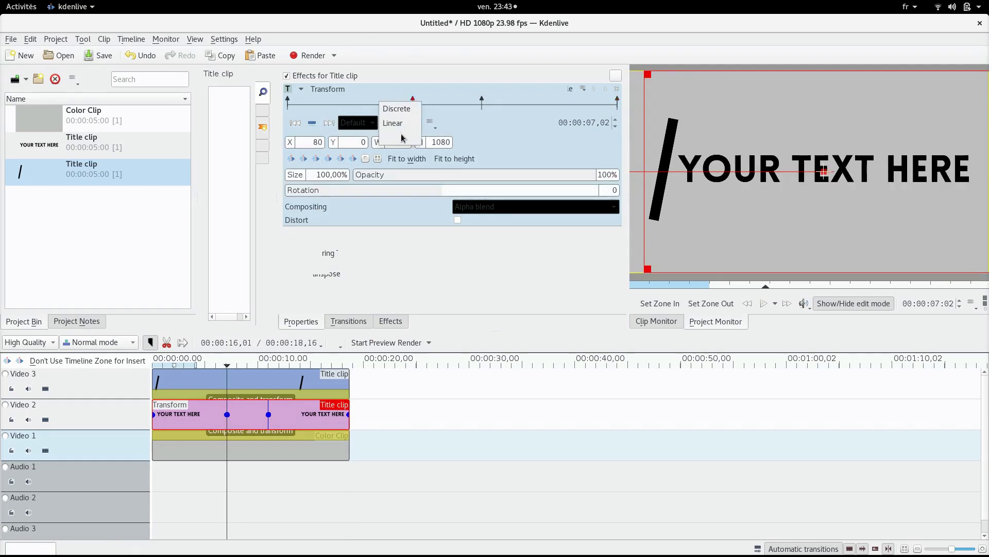
click(402, 138)
click(328, 123)
click(399, 123)
click(399, 137)
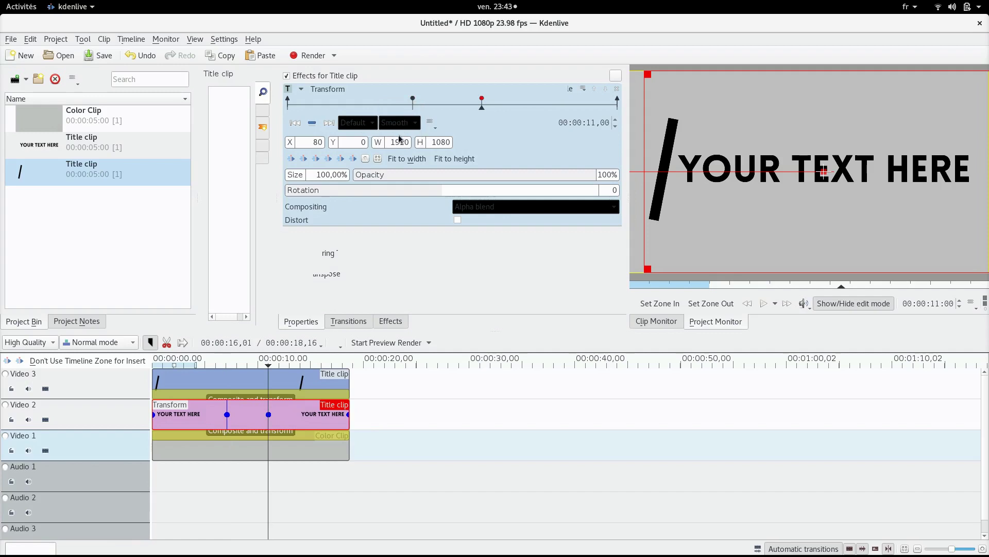
click(329, 123)
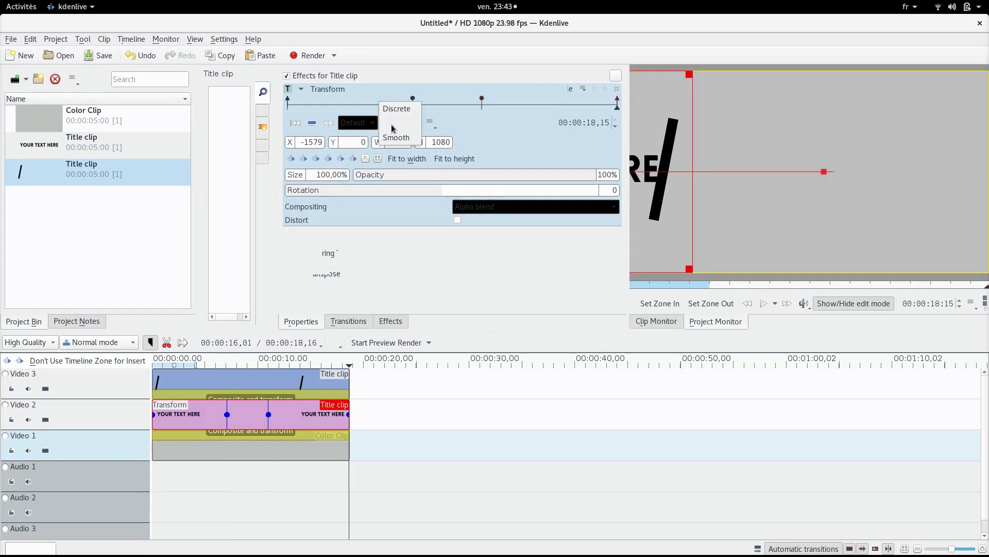
click(396, 137)
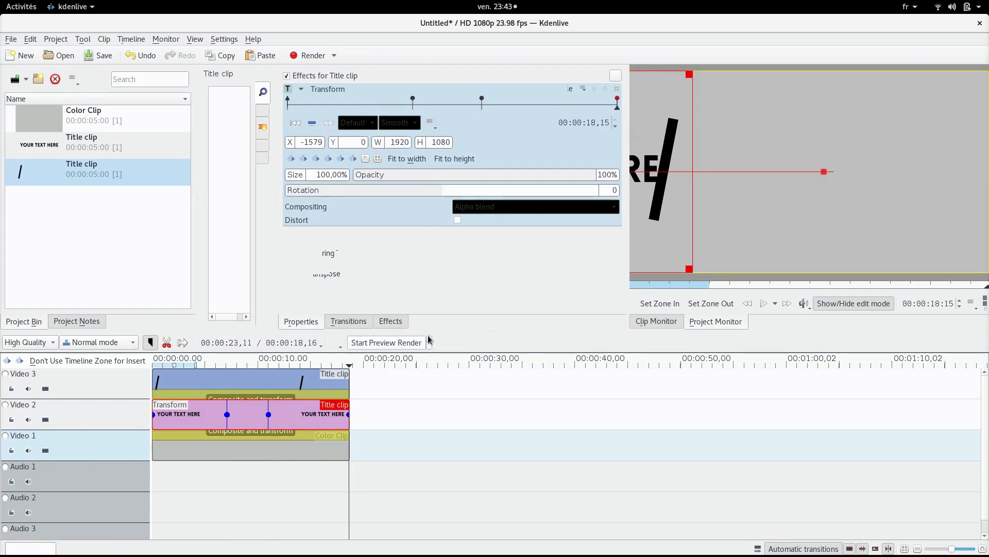
Step: Preview the animation, then drag the text's Transform keyframes earlier on the keyframe ruler
click(201, 469)
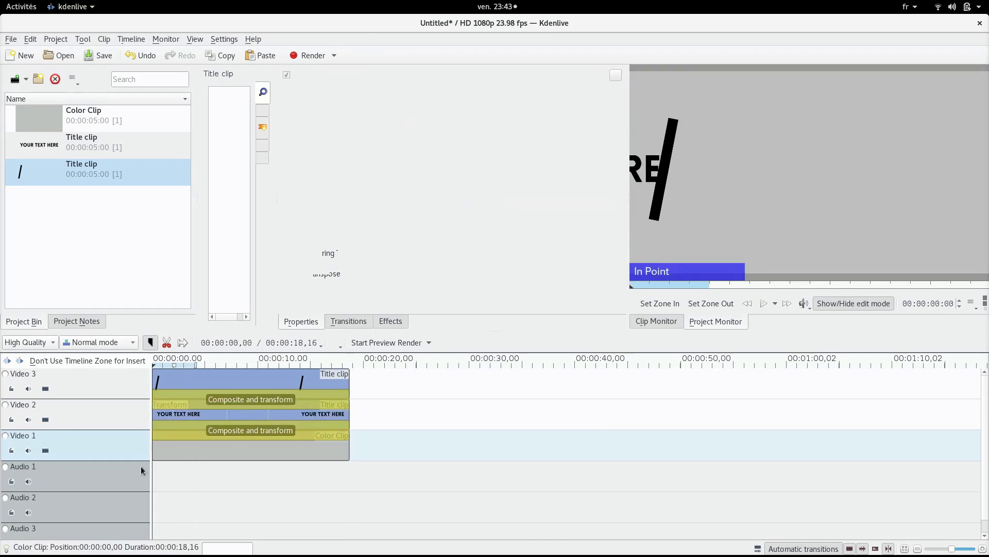
click(762, 305)
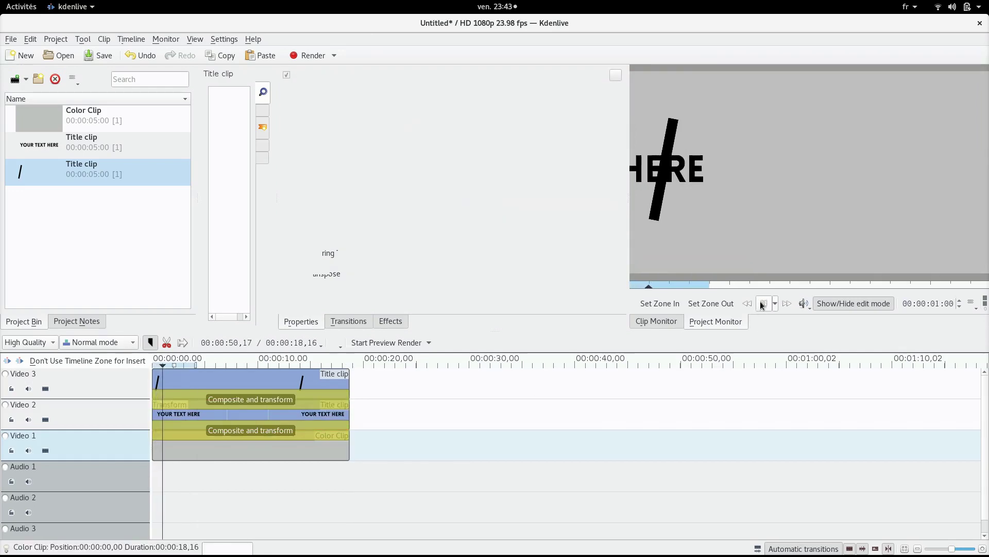
click(763, 305)
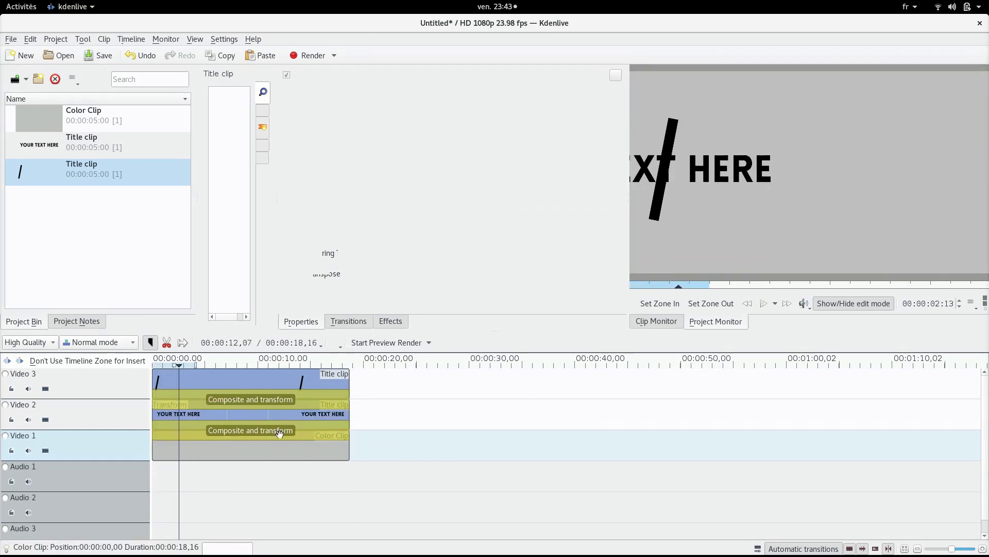
click(247, 421)
mouse_move(377, 101)
mouse_down()
mouse_move(367, 100)
mouse_move(404, 101)
mouse_up()
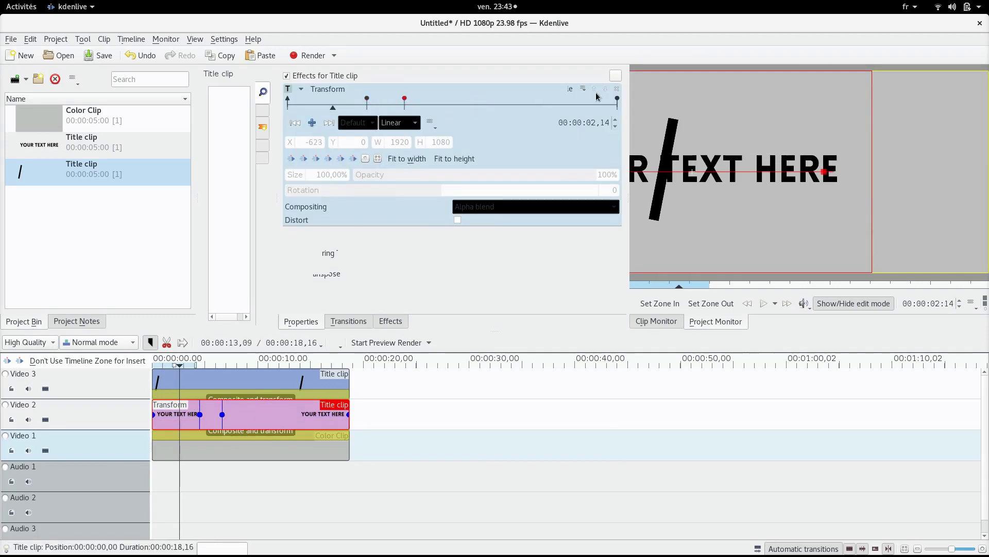
drag(616, 101, 477, 101)
click(269, 481)
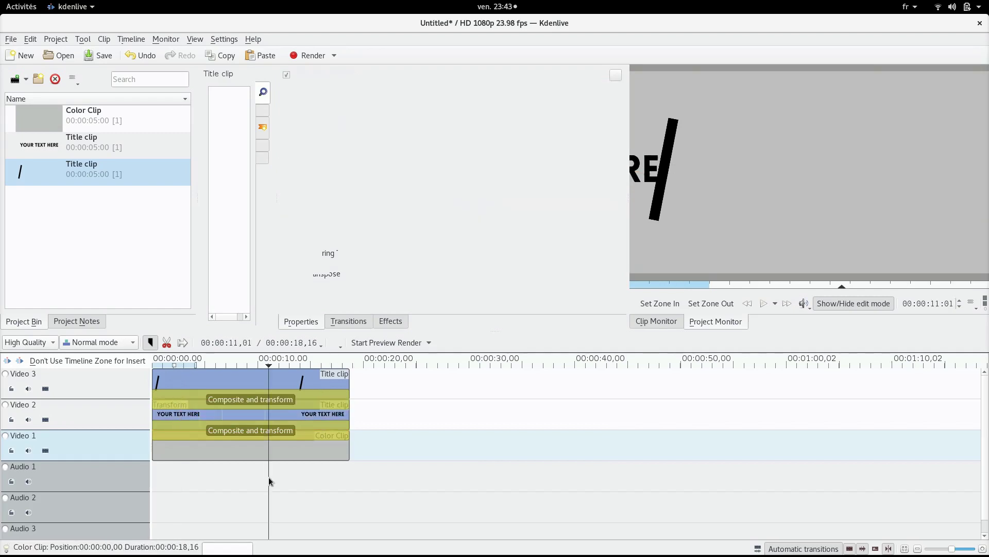
Step: Trim the colour, text and bar clips so all three end together at 00:00:10,18
drag(348, 444, 267, 444)
drag(349, 414, 268, 413)
drag(348, 386, 267, 386)
scroll(290, 436, up, 4)
scroll(728, 432, up, 4)
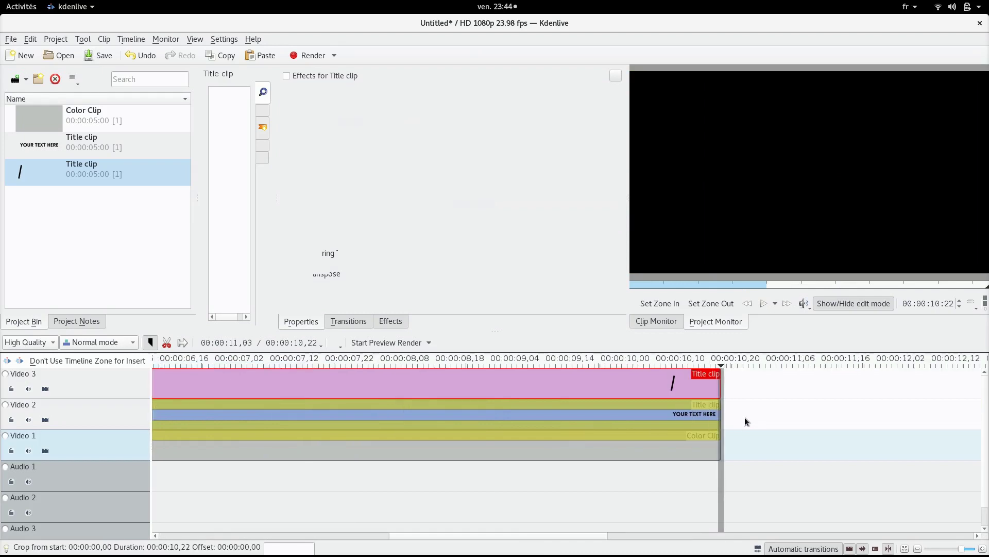
click(661, 418)
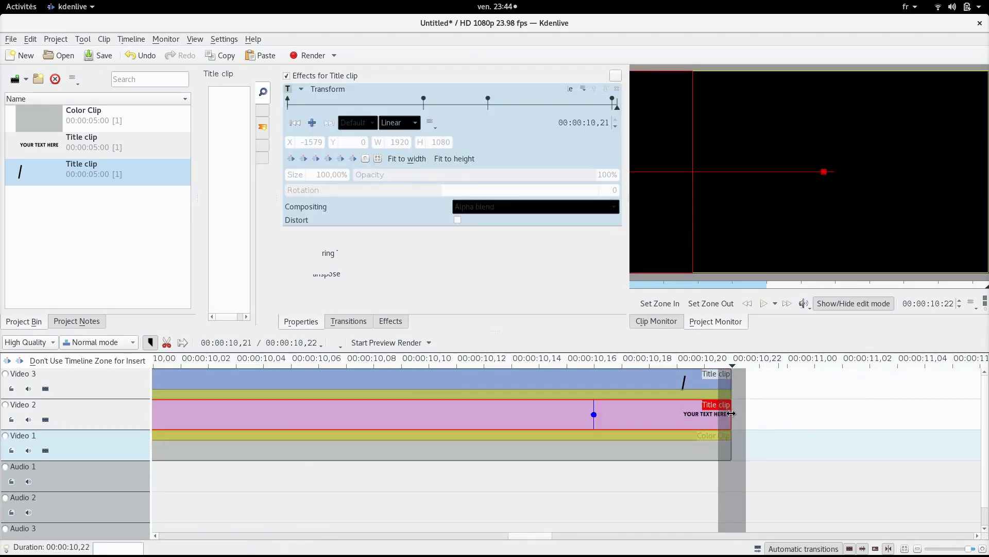
drag(730, 415, 648, 415)
drag(729, 384, 647, 391)
drag(731, 445, 635, 447)
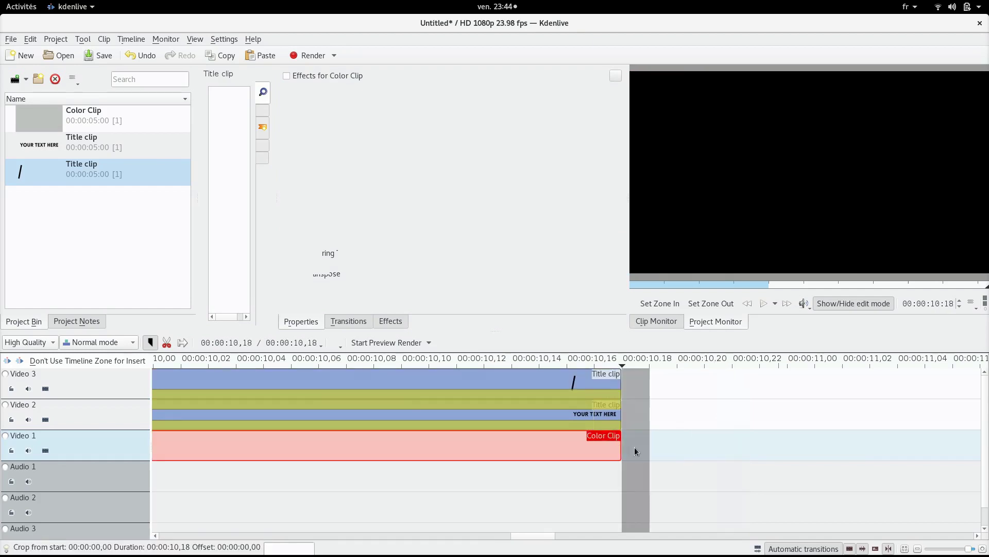
scroll(547, 428, down, 2)
scroll(547, 427, down, 4)
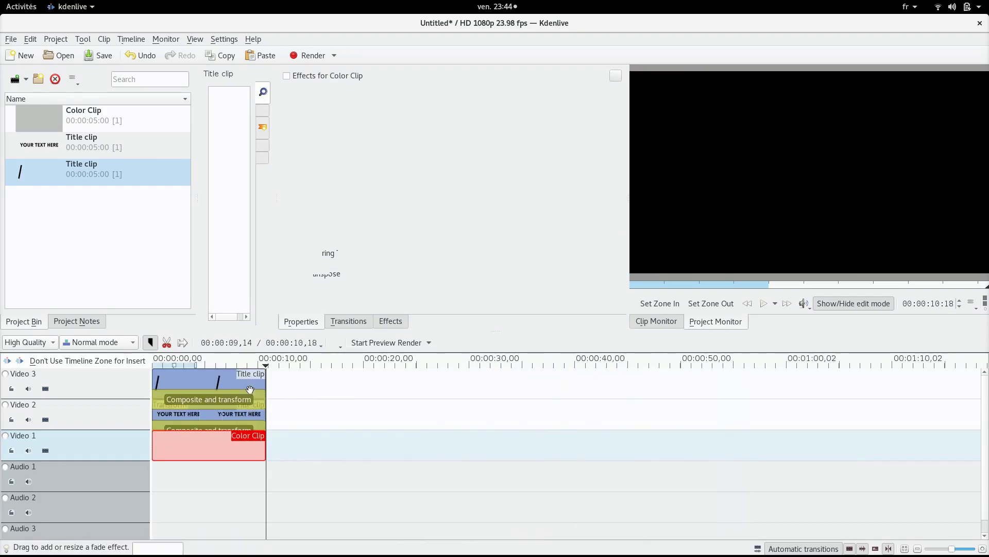
Step: Search the effects for 'roto' and drop Rotoscoping onto the Video 2 YOUR TEXT HERE title clip
click(209, 415)
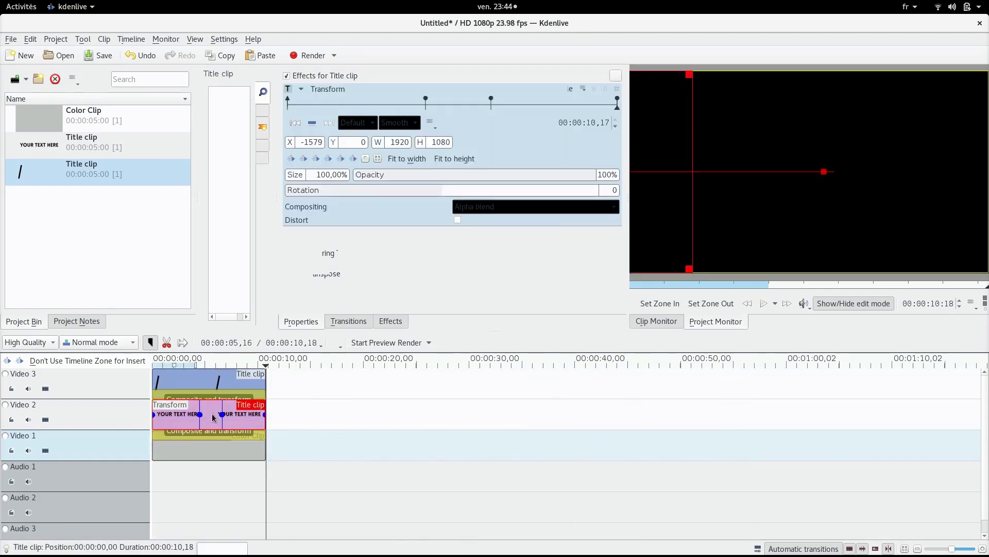
click(398, 323)
double_click(331, 93)
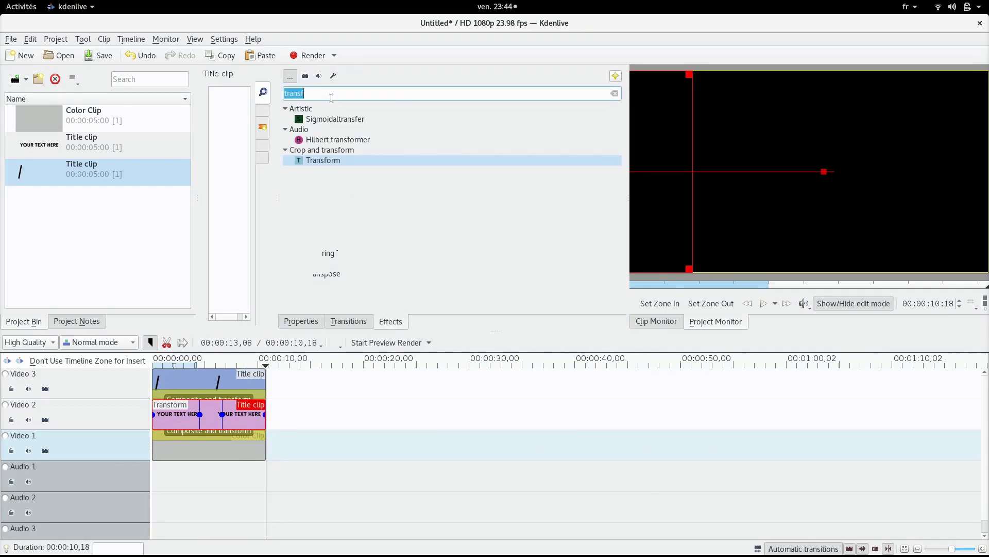
text(roto)
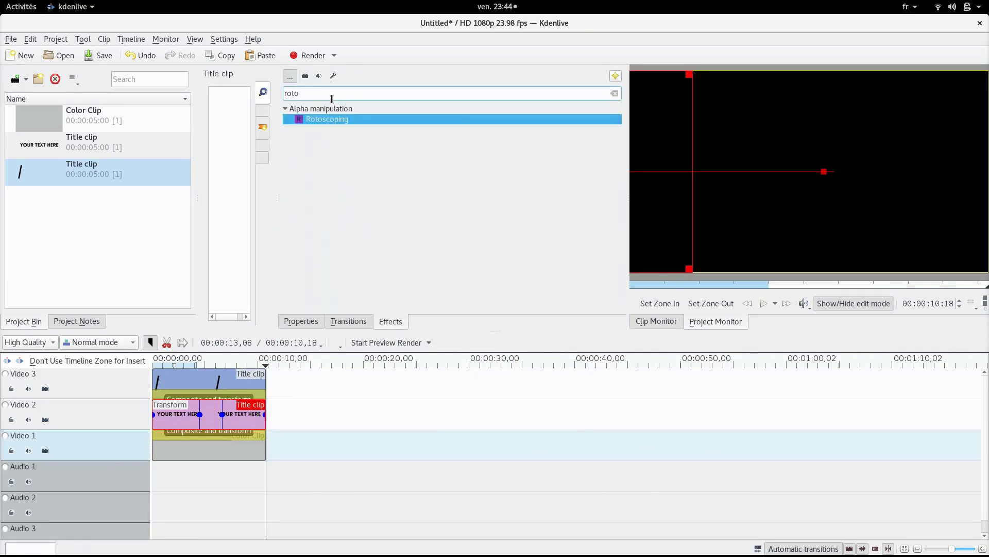
drag(344, 133, 246, 417)
Step: Draw a four-point mask along the tilted bar, pulling its left corners past the frame edge
click(218, 466)
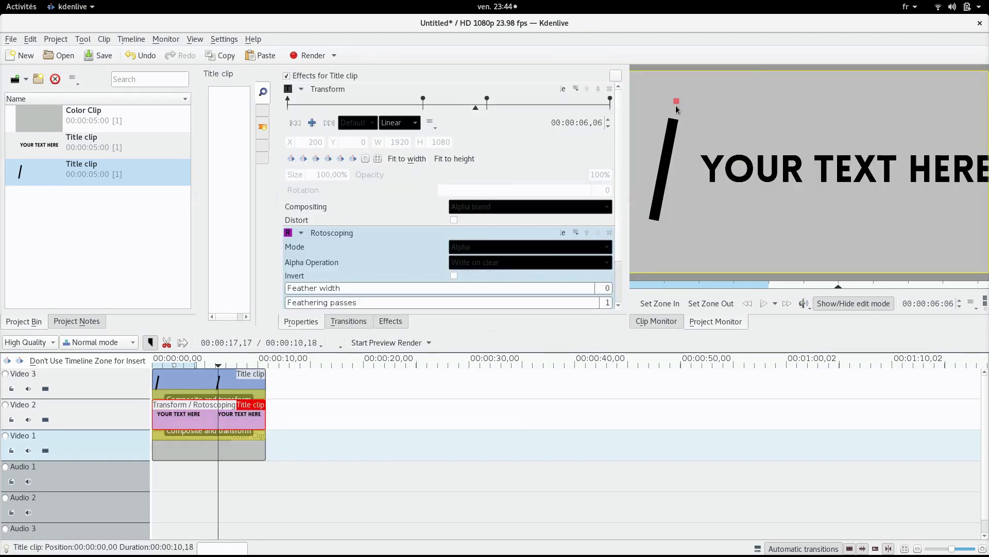
click(646, 245)
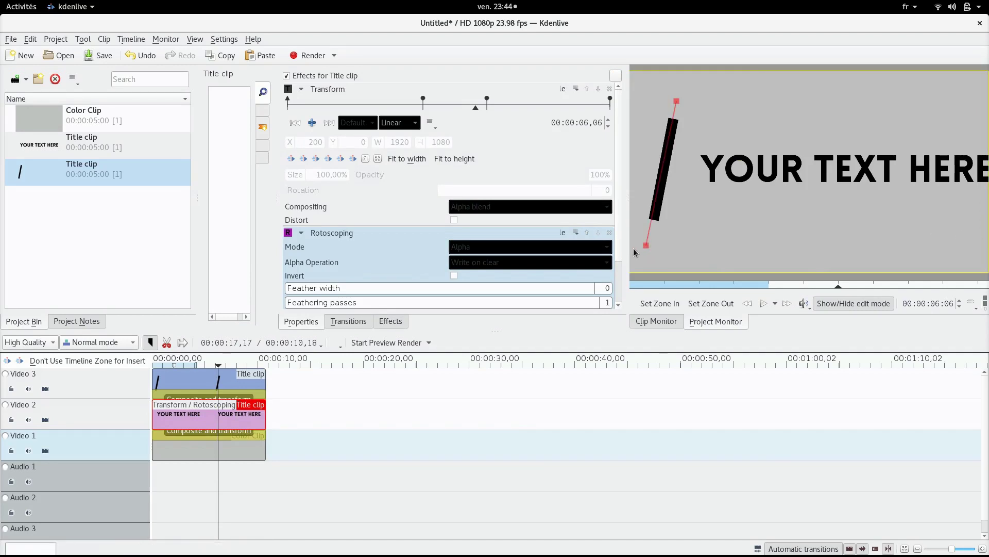
click(639, 104)
right_click(638, 104)
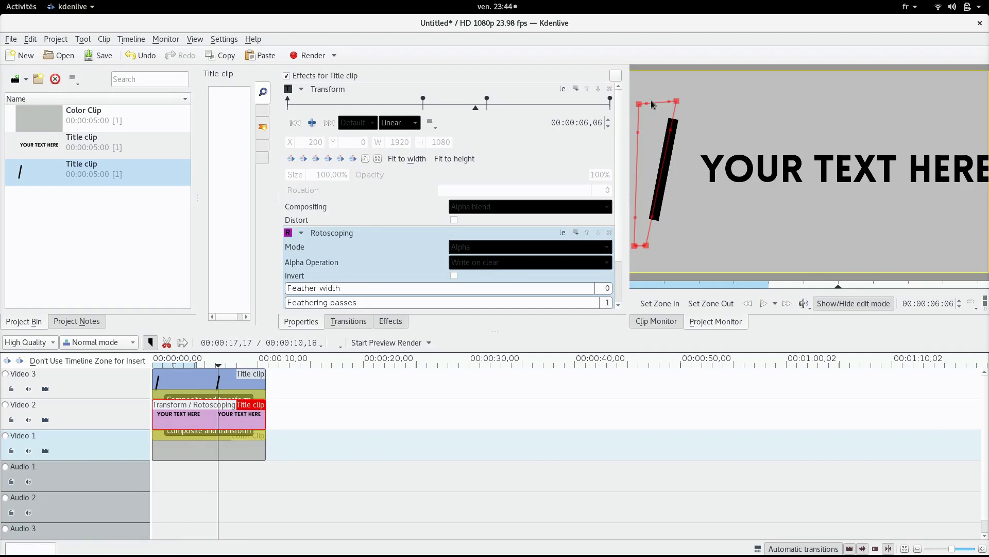
drag(639, 105, 620, 110)
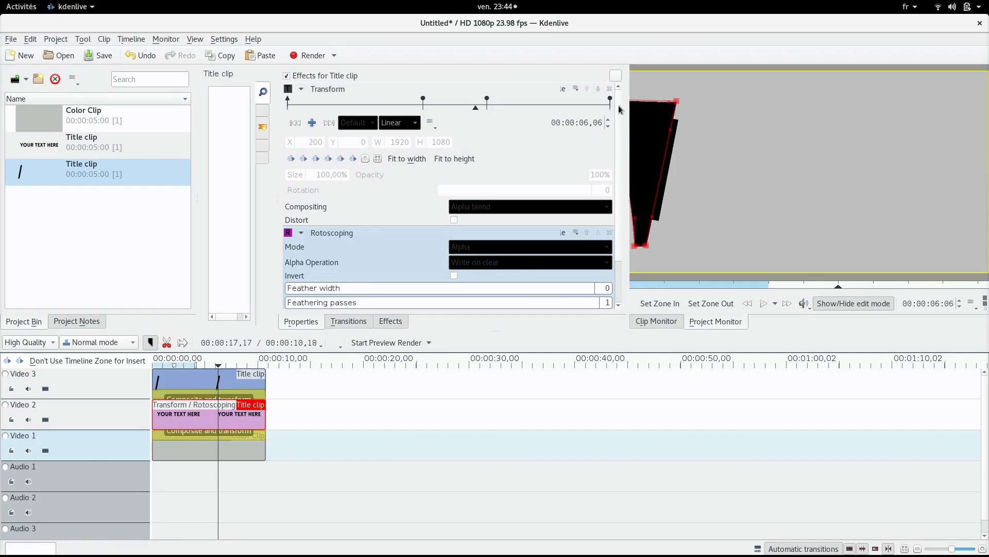
drag(636, 250, 615, 251)
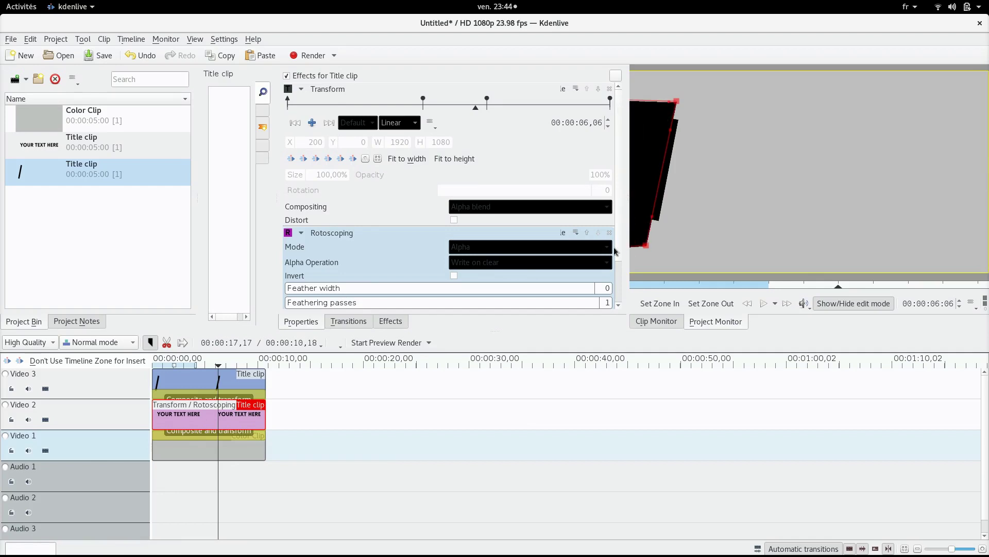
click(302, 90)
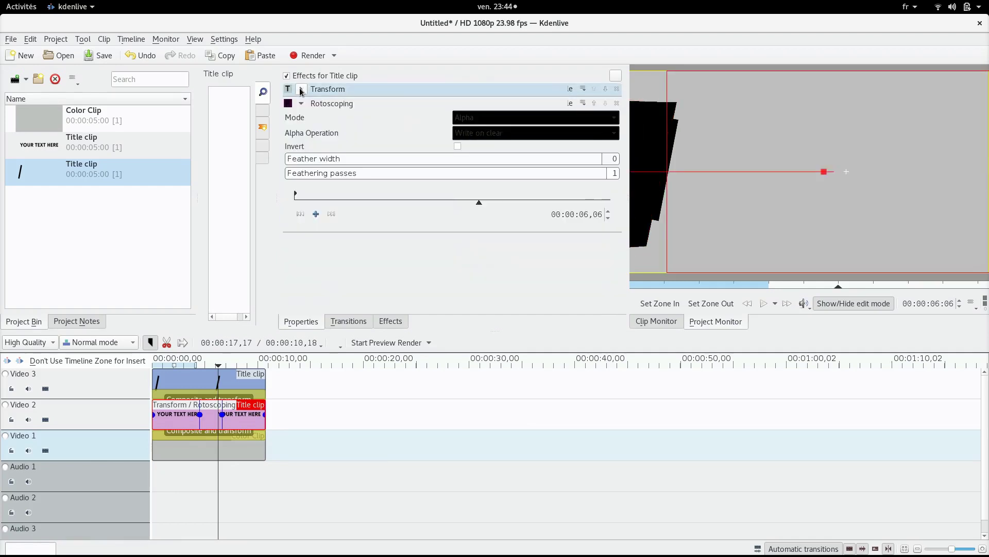
Step: Try the Minimum alpha operation on the mask and scrub the timeline to preview it
click(494, 135)
click(489, 161)
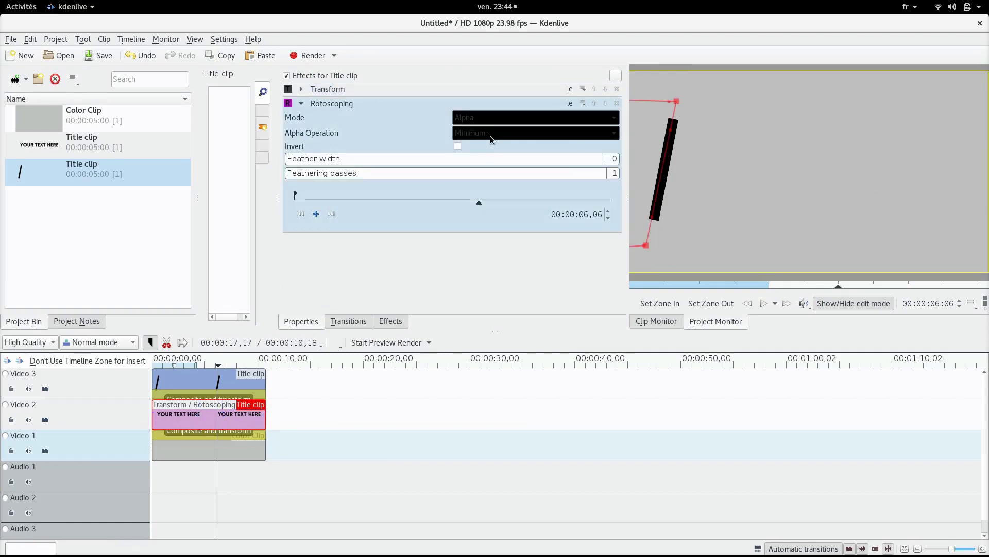
click(487, 136)
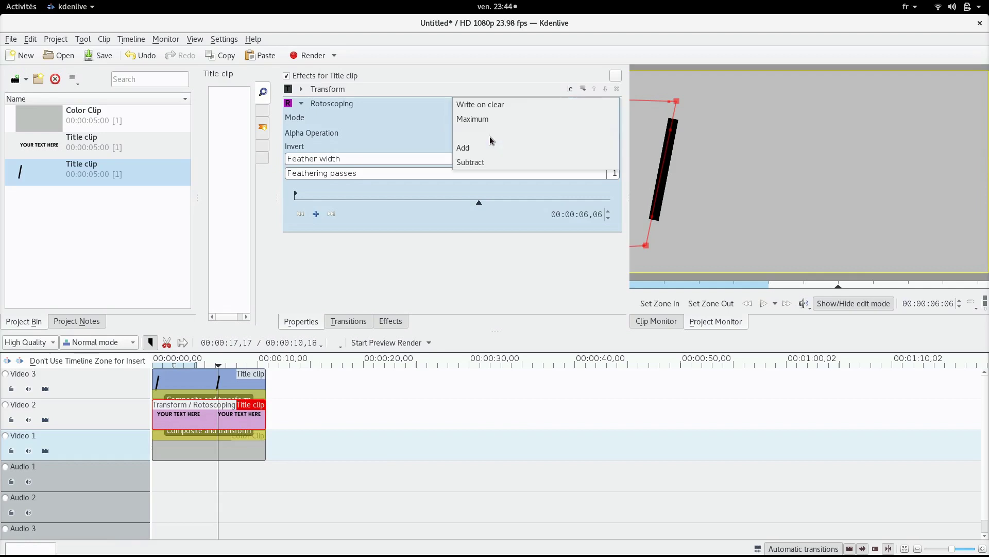
click(490, 136)
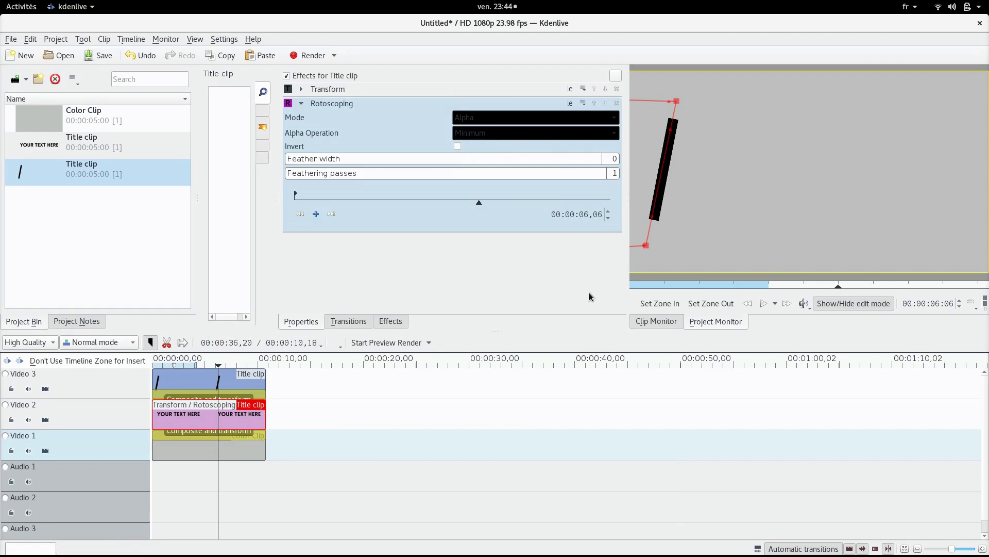
click(195, 477)
mouse_move(195, 476)
mouse_down()
mouse_move(184, 474)
mouse_move(214, 468)
mouse_move(186, 465)
mouse_up()
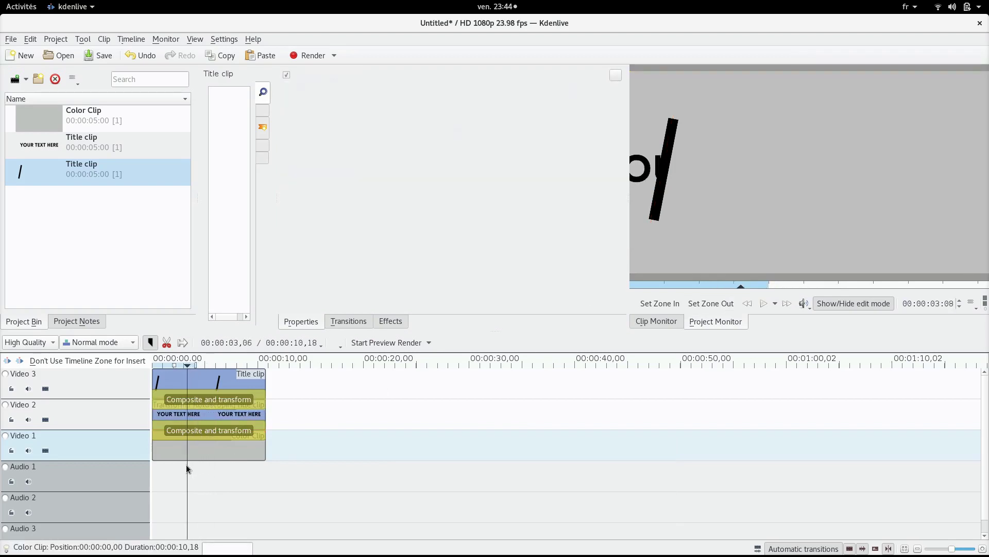
Step: Set the Rotoscoping alpha operation to Subtract, after trying Add, so the text hides left of the bar
click(203, 415)
click(481, 130)
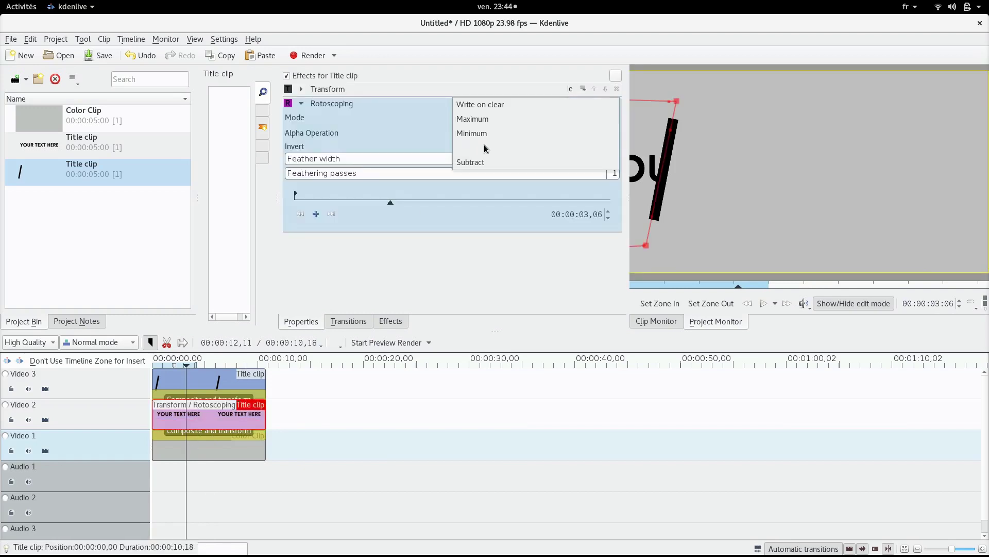
click(484, 146)
click(484, 134)
click(485, 147)
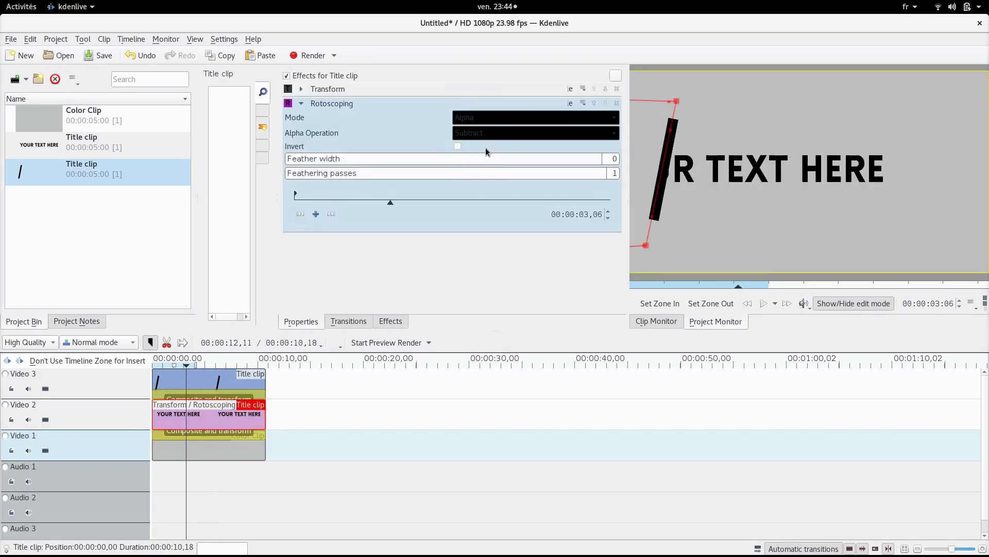
Step: Play the text slide-out from the start, stop it, and reselect the Video 2 title at 00:00:05,08
click(153, 472)
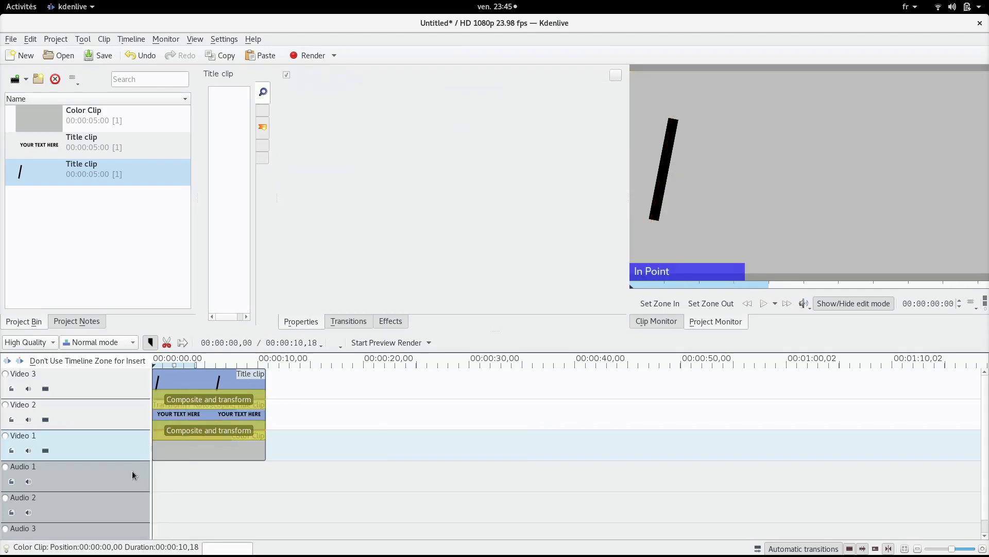
click(764, 304)
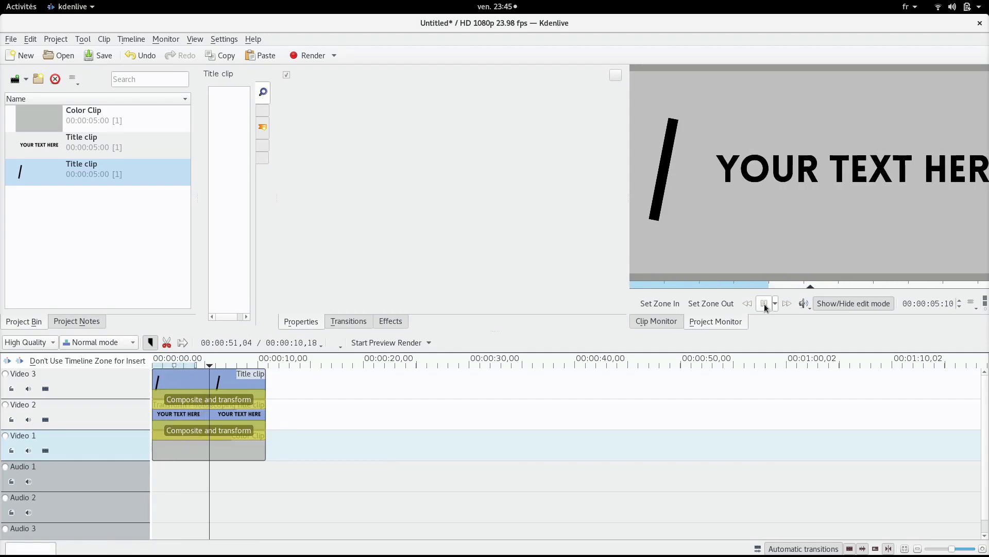
click(765, 304)
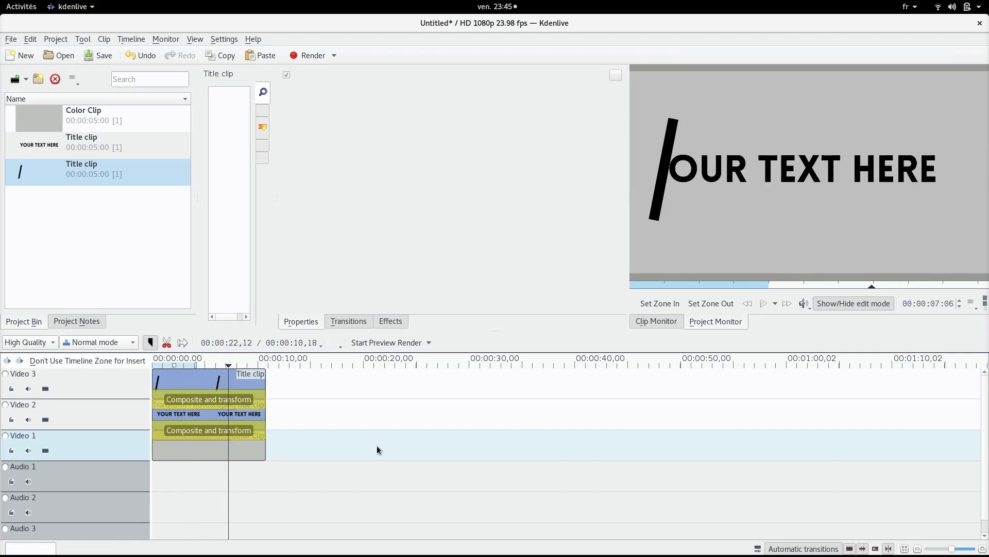
click(209, 496)
click(206, 411)
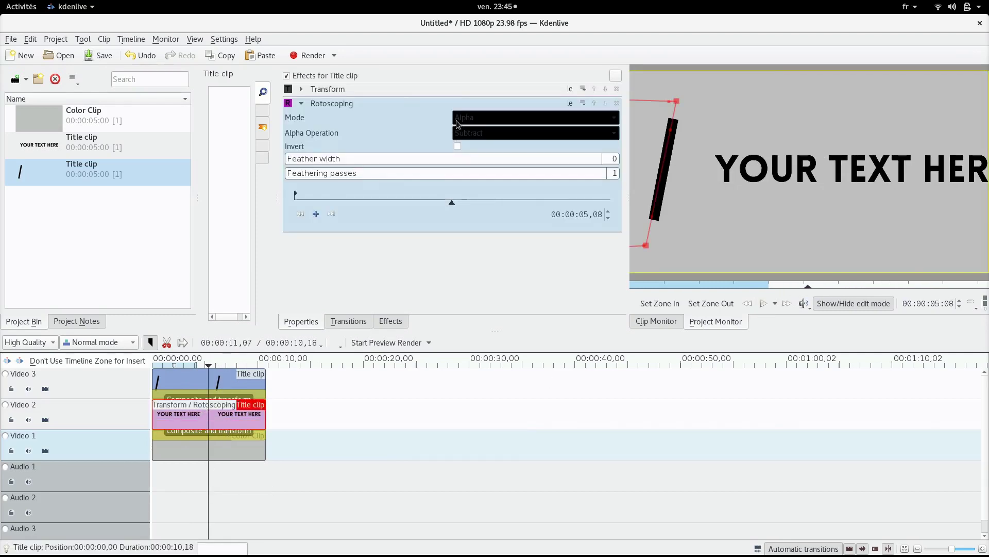
Step: Show the Transform keyframes and move the 04,12 slide keyframe earlier in time
click(301, 103)
click(301, 89)
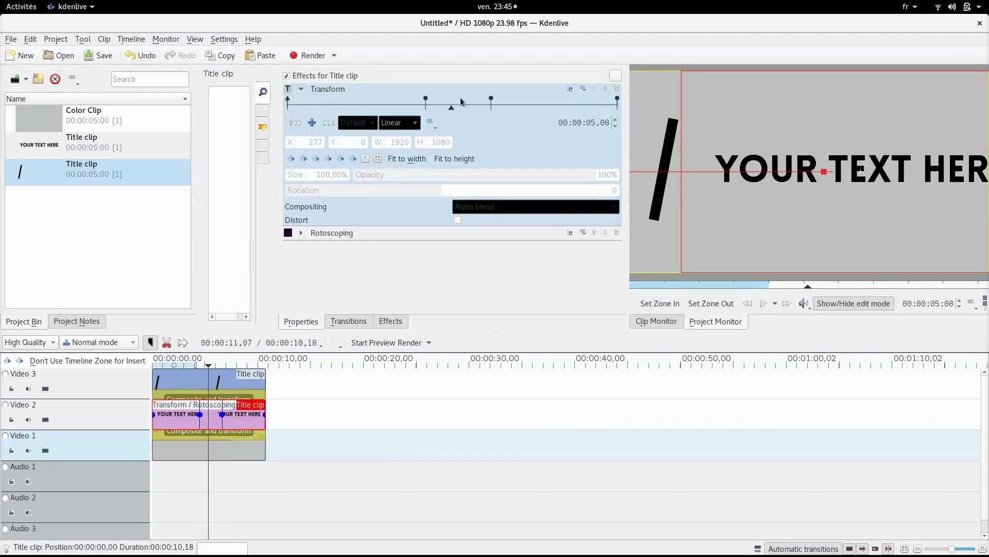
click(426, 109)
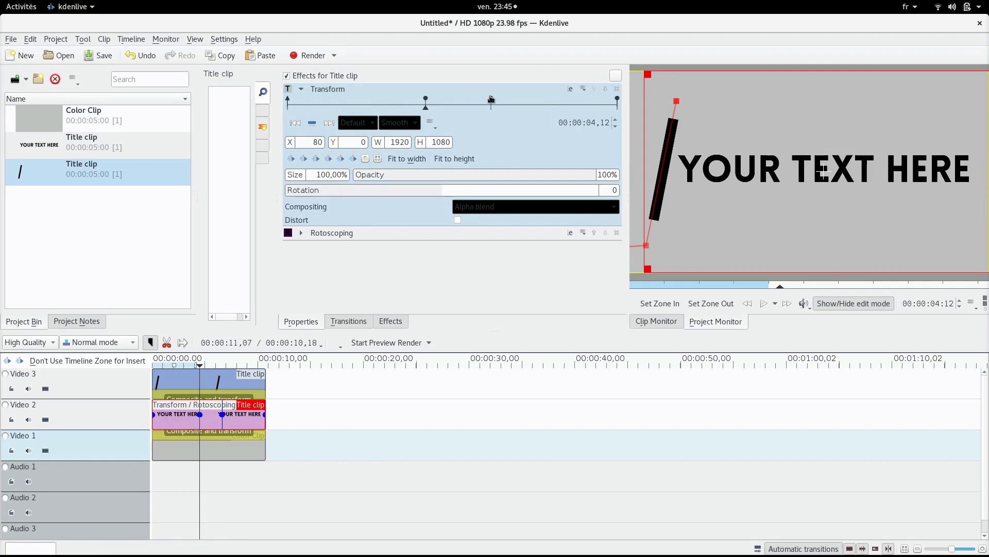
mouse_move(478, 101)
mouse_down()
mouse_move(431, 101)
mouse_move(469, 101)
mouse_move(431, 111)
mouse_up()
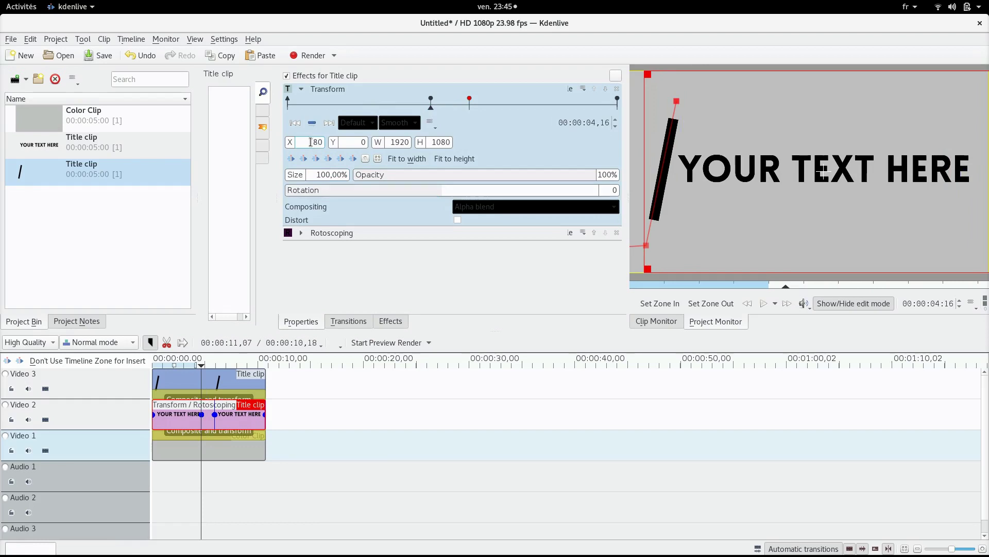
Step: Reset the text's horizontal position to X 0 on the slide keyframes
click(303, 160)
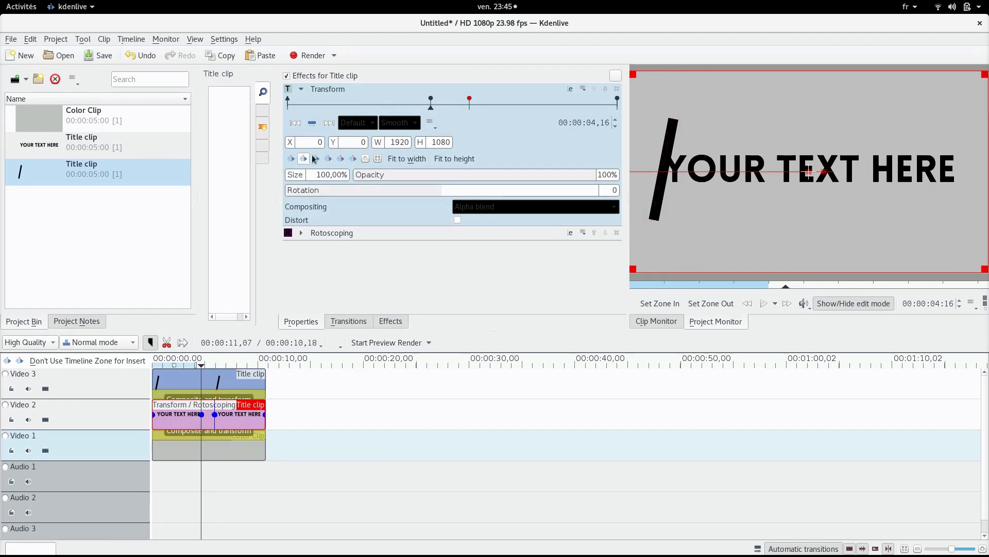
drag(437, 109, 470, 110)
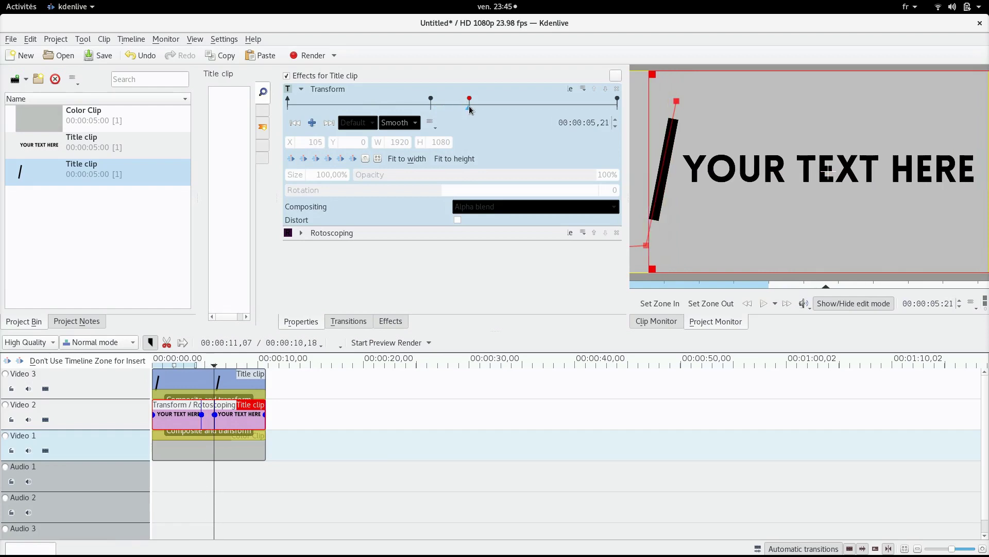
click(304, 160)
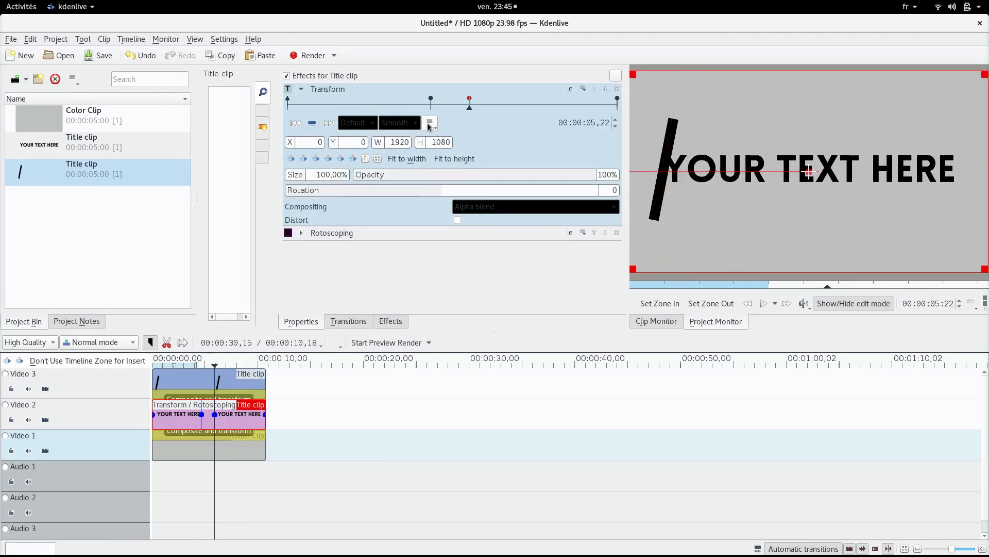
mouse_move(435, 109)
mouse_down()
mouse_move(463, 112)
mouse_move(432, 110)
mouse_up()
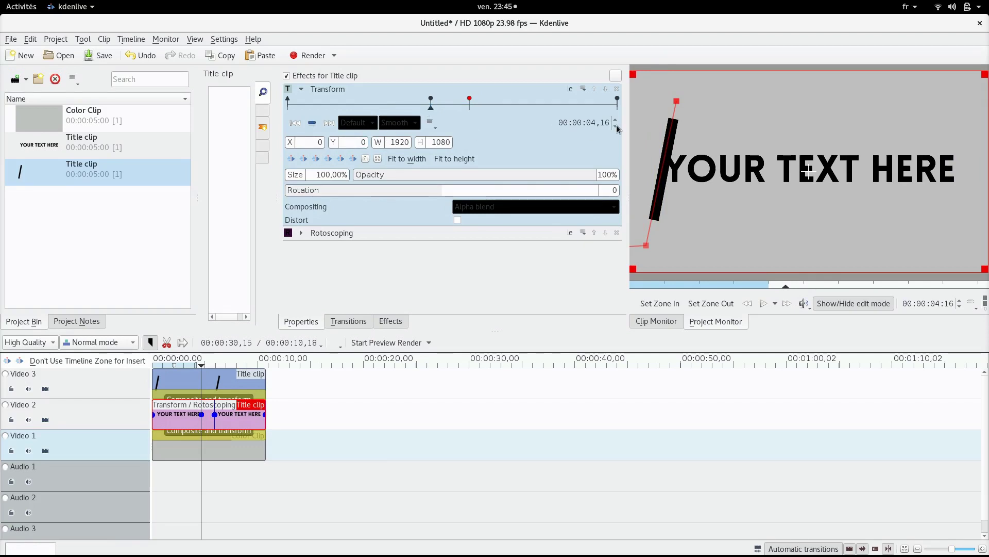
Step: Set the title's X position to -69 at 00:00:04,16 and check the slide at 06,00
click(348, 143)
scroll(316, 142, down, 10)
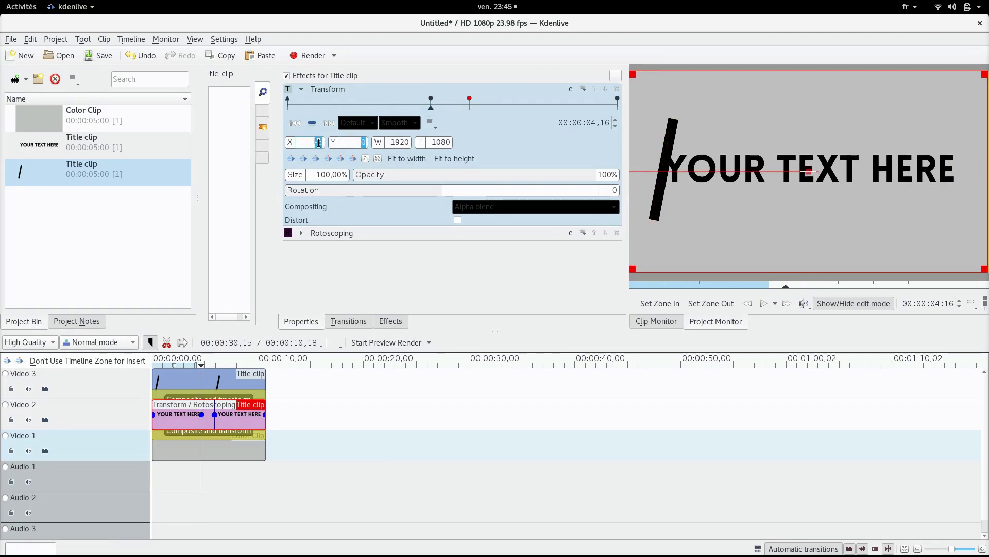
scroll(317, 142, down, 20)
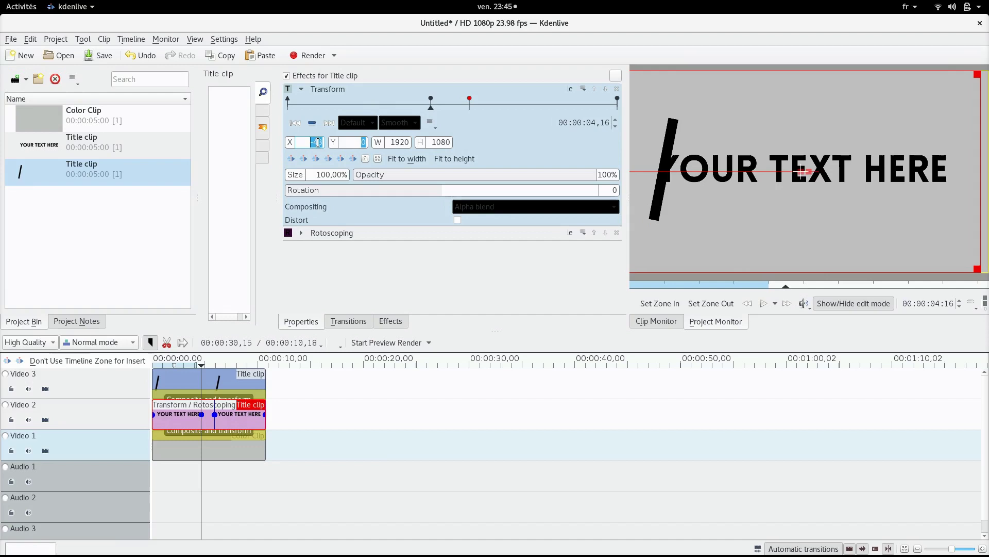
scroll(317, 142, down, 15)
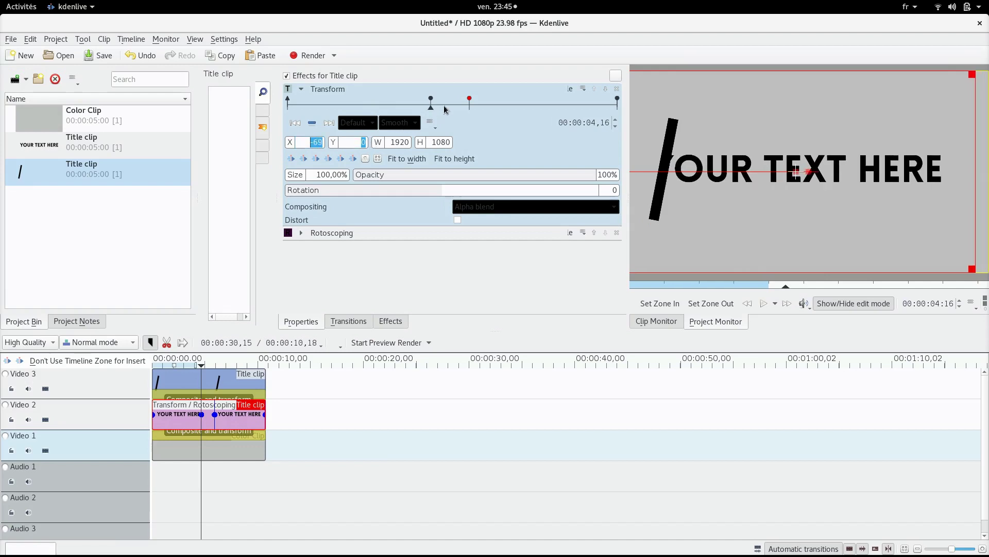
drag(446, 109, 478, 110)
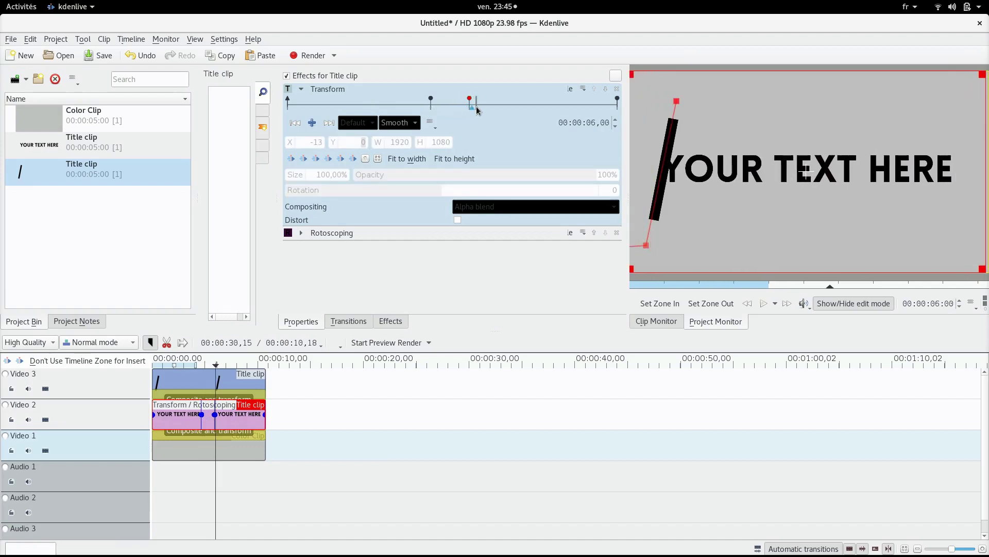
click(172, 482)
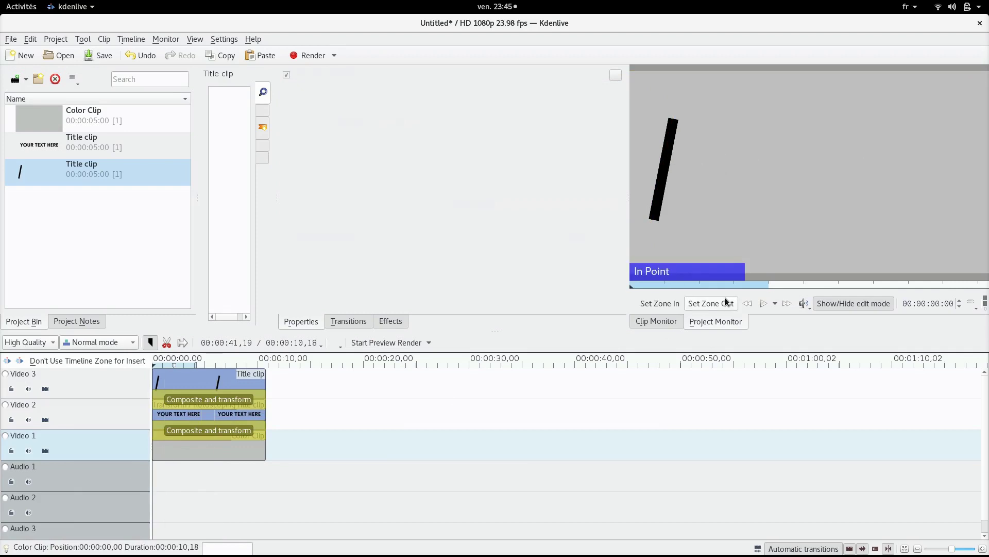
Step: Review playback, then shift the X -562 and final X -1579 Transform keyframes earlier
click(763, 304)
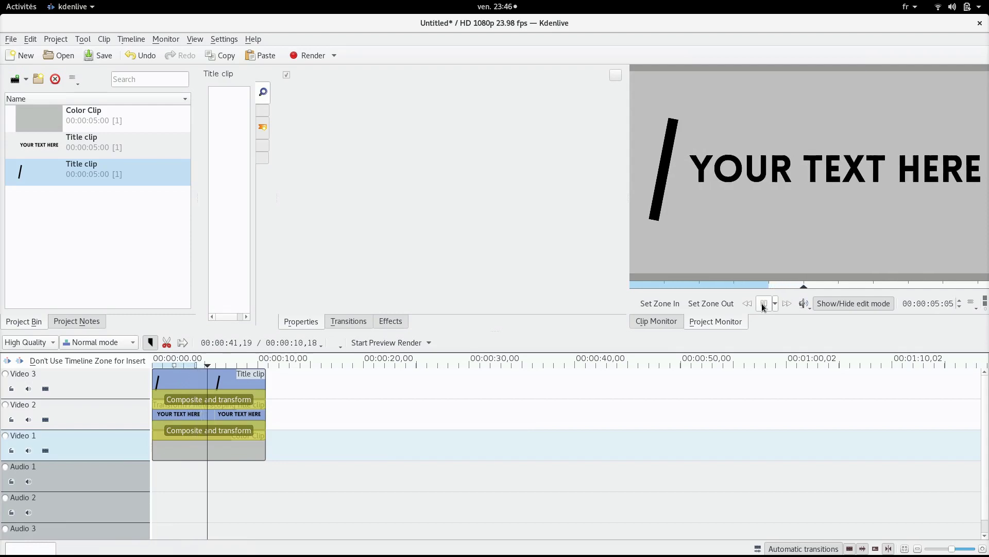
click(764, 305)
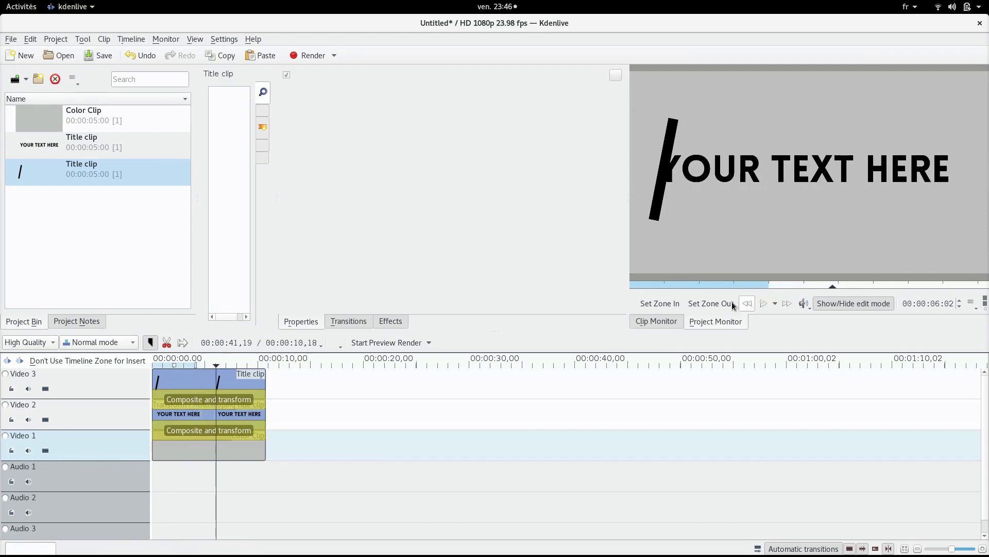
click(205, 415)
drag(432, 100, 360, 99)
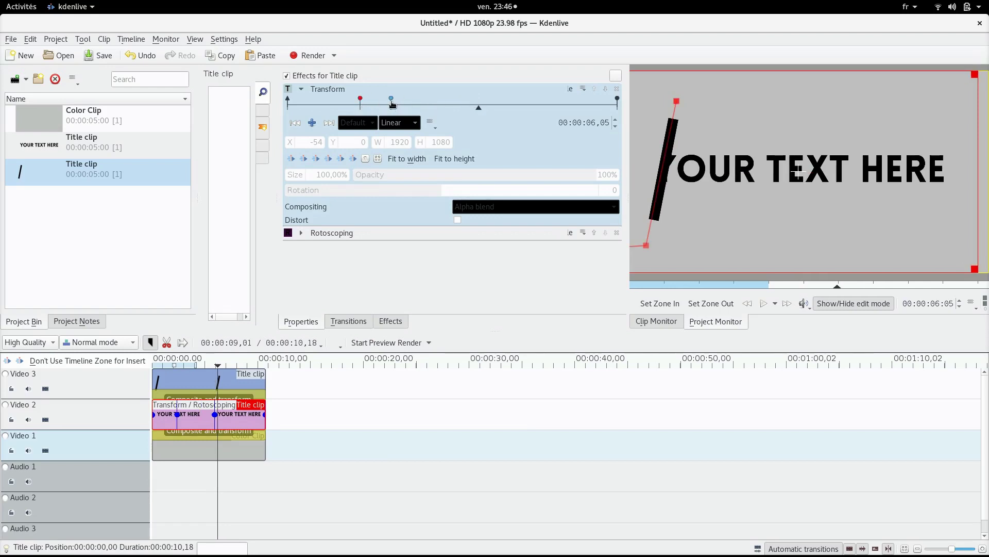
click(391, 99)
drag(618, 99, 574, 106)
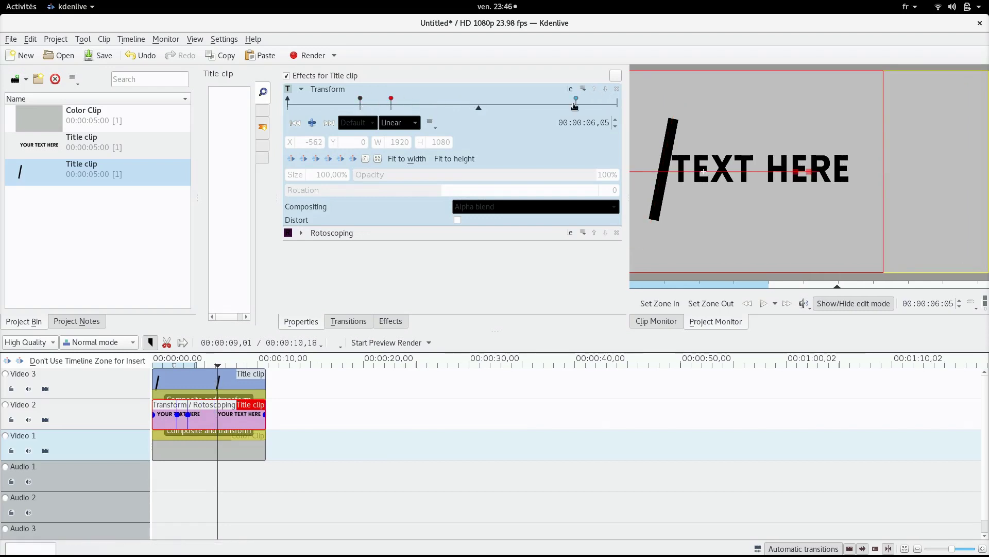
click(472, 100)
drag(475, 110, 475, 113)
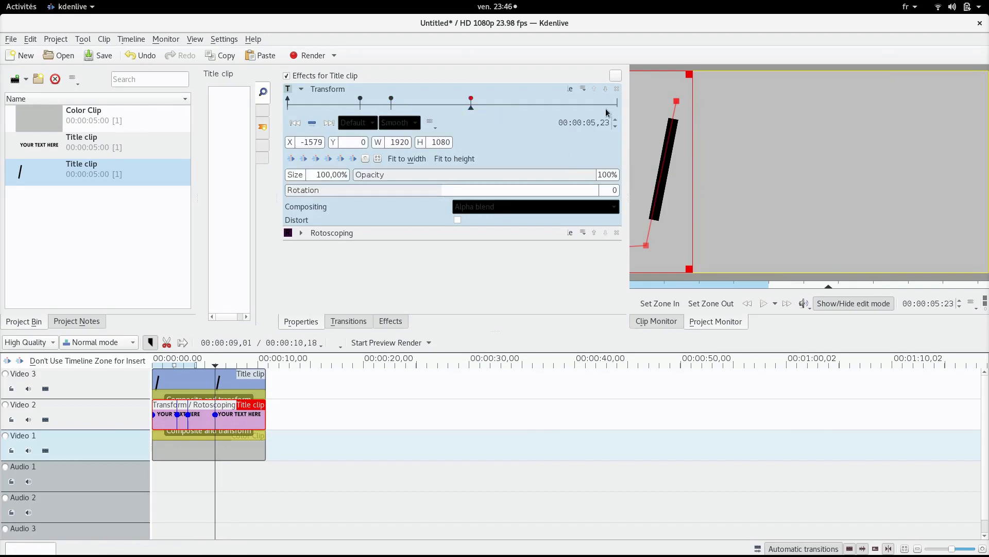
Step: Trim the Video 2 title, Color Clip and Video 3 title to end at 00:00:05,23
drag(261, 419, 215, 418)
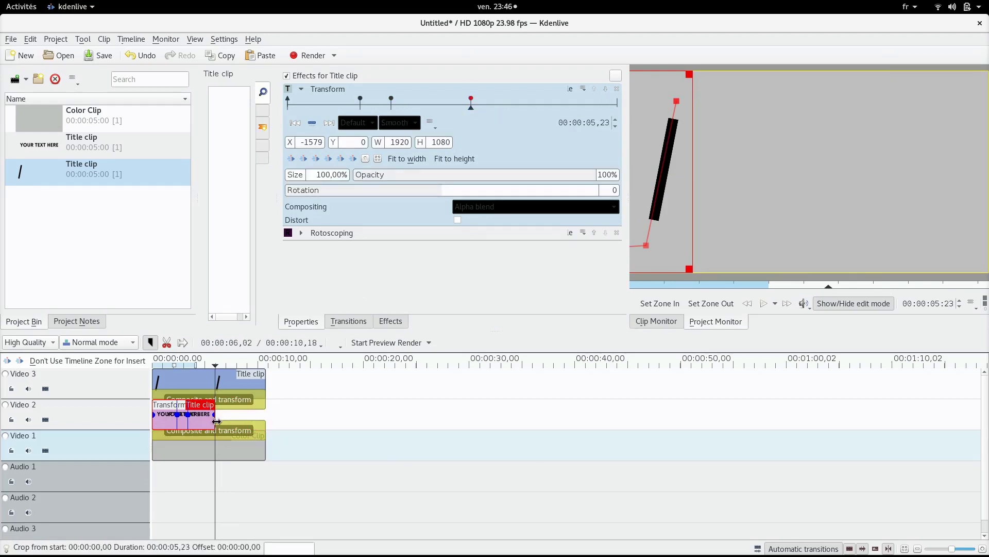
drag(265, 450, 214, 450)
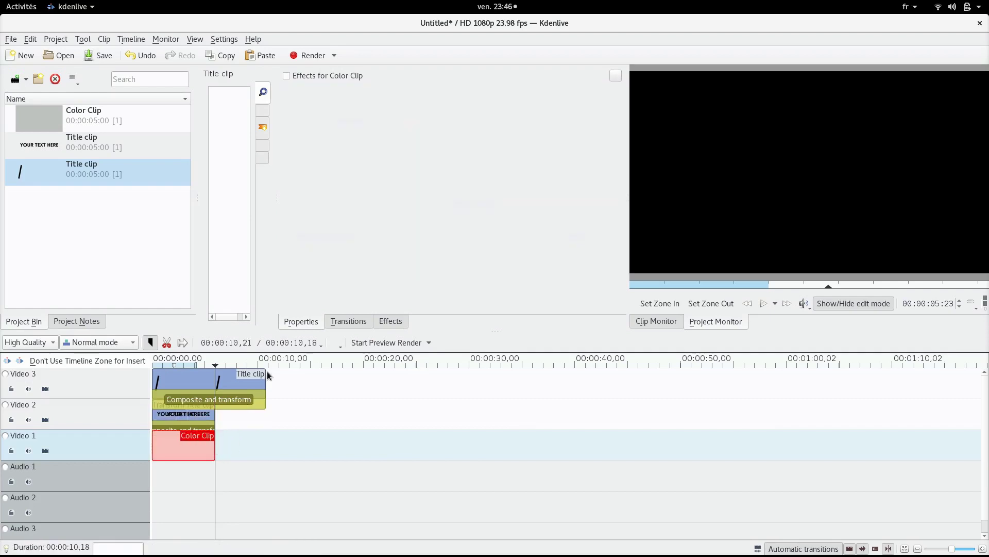
drag(265, 384, 215, 384)
click(186, 472)
key(Home)
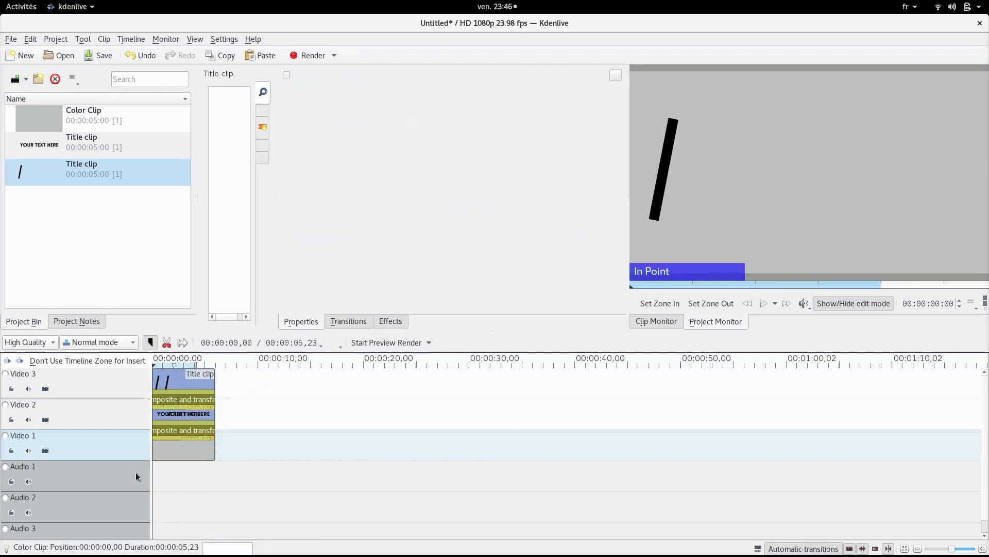
click(763, 304)
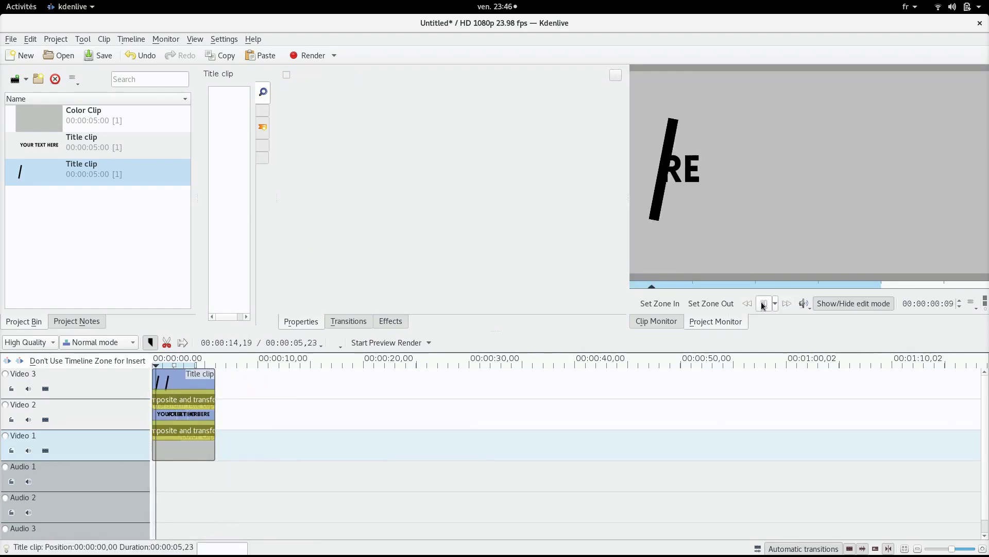